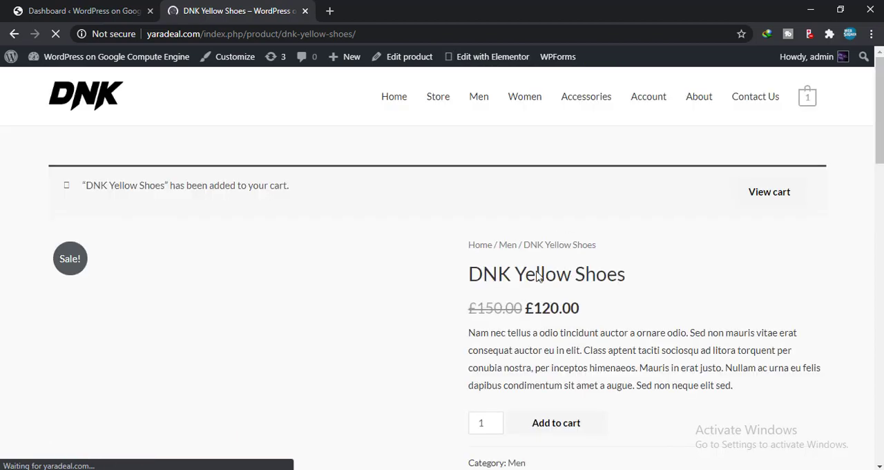
Step: Review the DNK Yellow Shoes product page, then view the shopping cart contents
scroll(525, 304, down, 3)
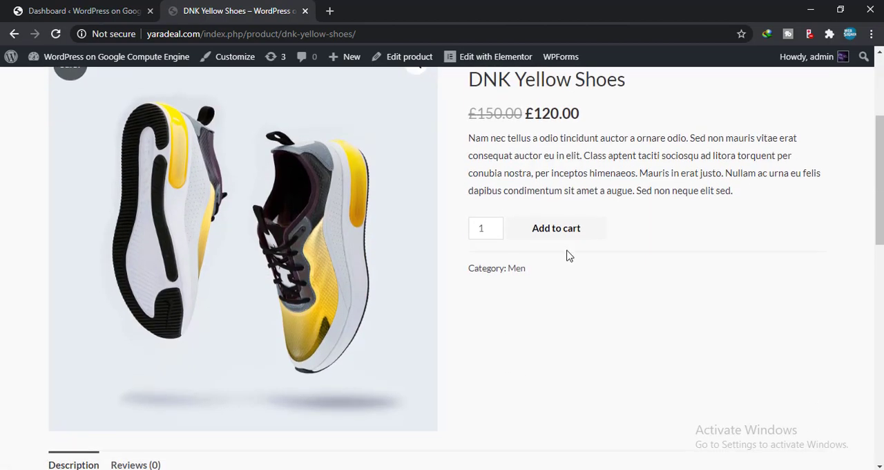
scroll(567, 256, down, 1)
scroll(563, 257, up, 4)
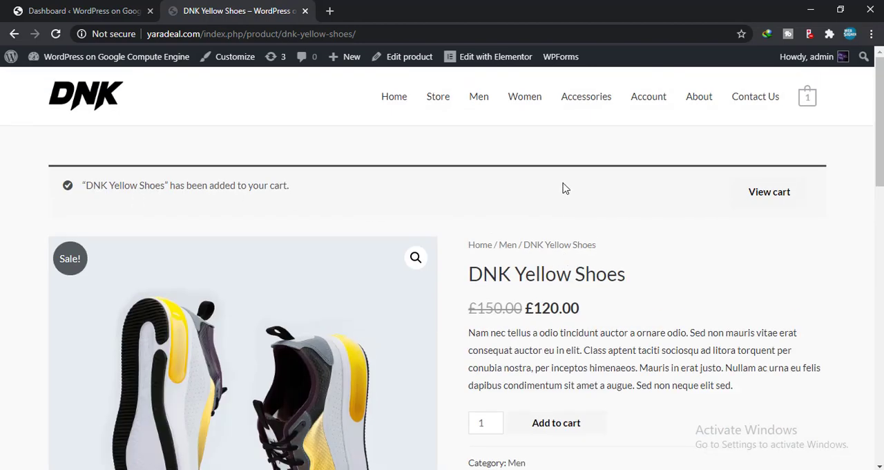
click(770, 196)
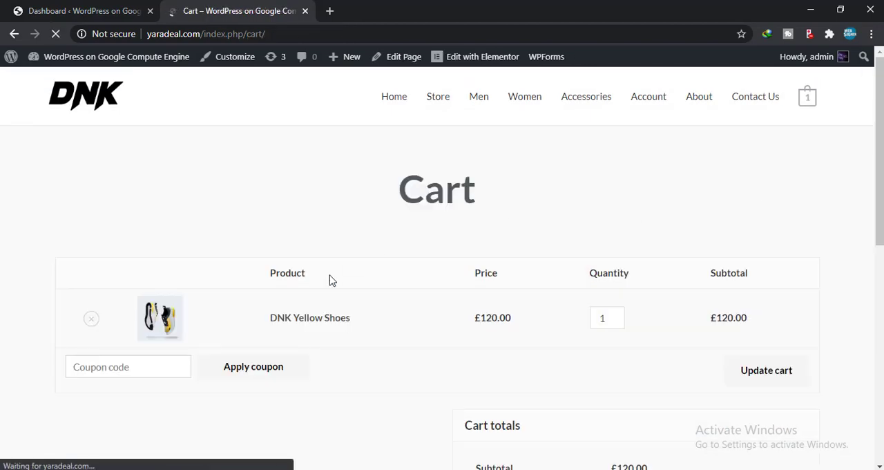
scroll(390, 326, down, 3)
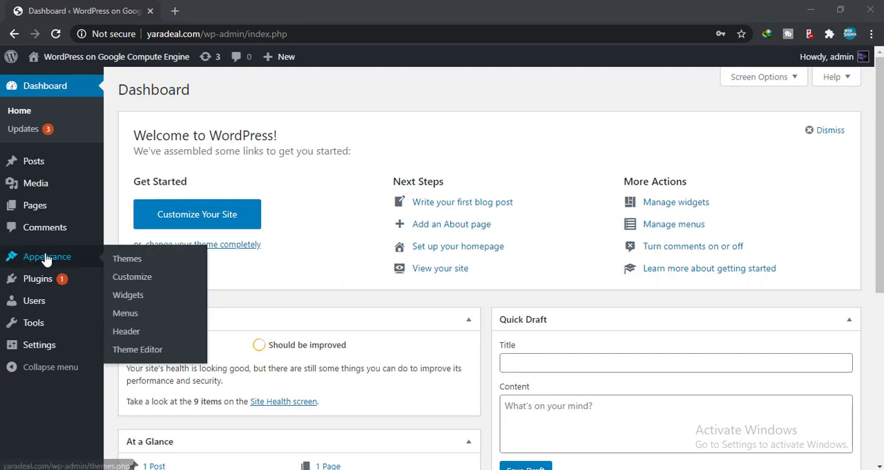
Step: Find the Astra theme in the theme directory by searching for "astra", and install and activate it
mouse_move(20, 257)
click(127, 259)
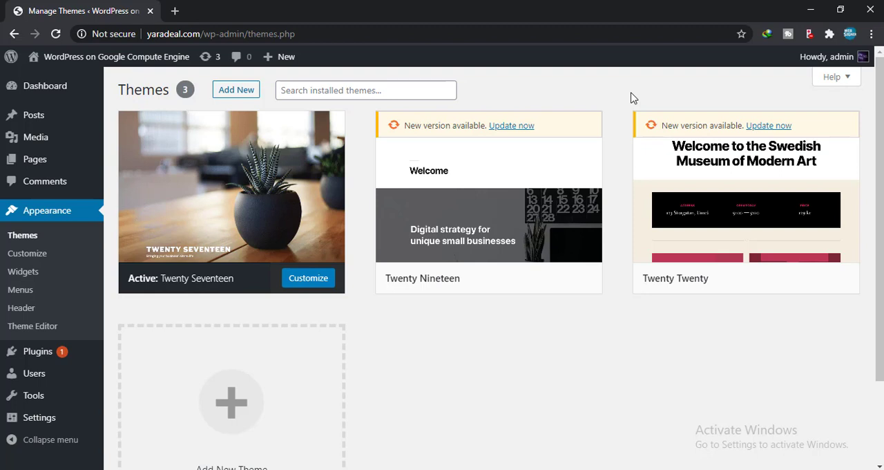
click(232, 96)
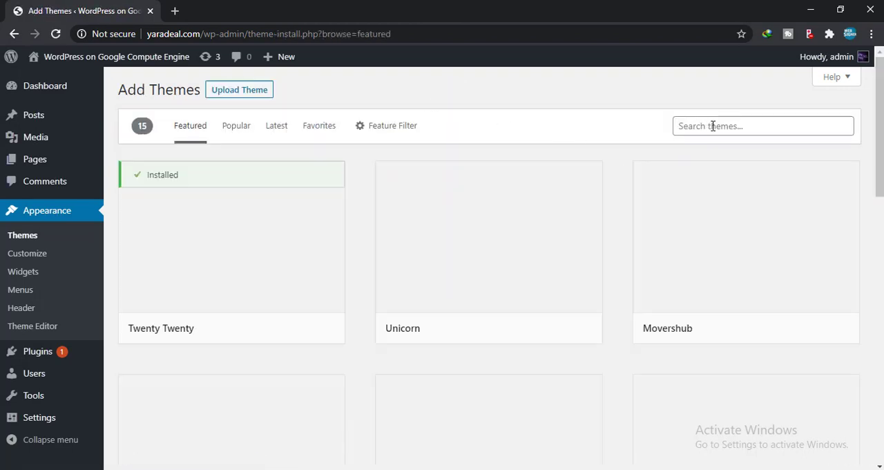
click(713, 126)
text(astra)
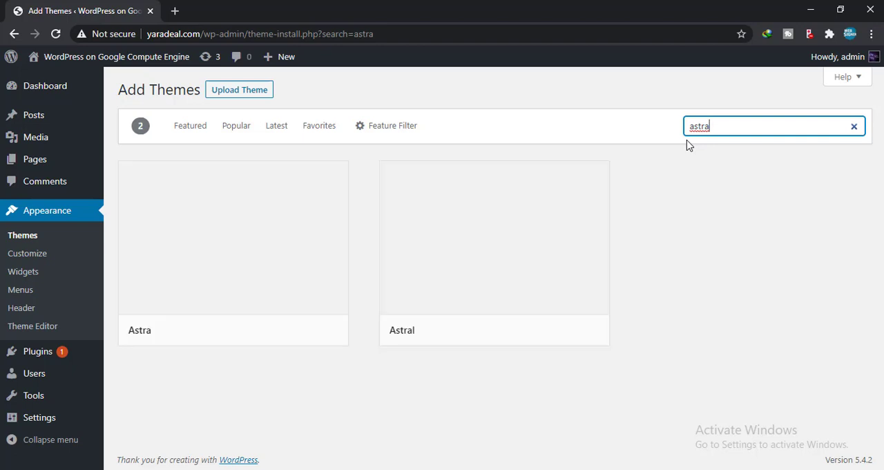
mouse_move(246, 256)
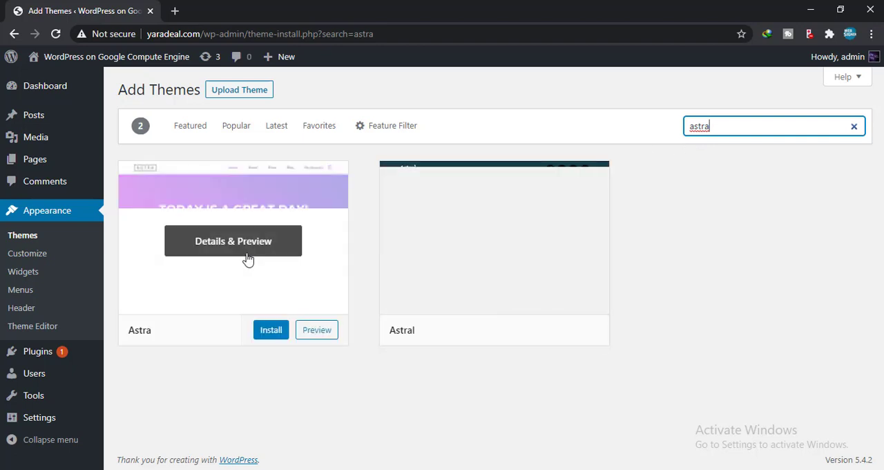
click(270, 330)
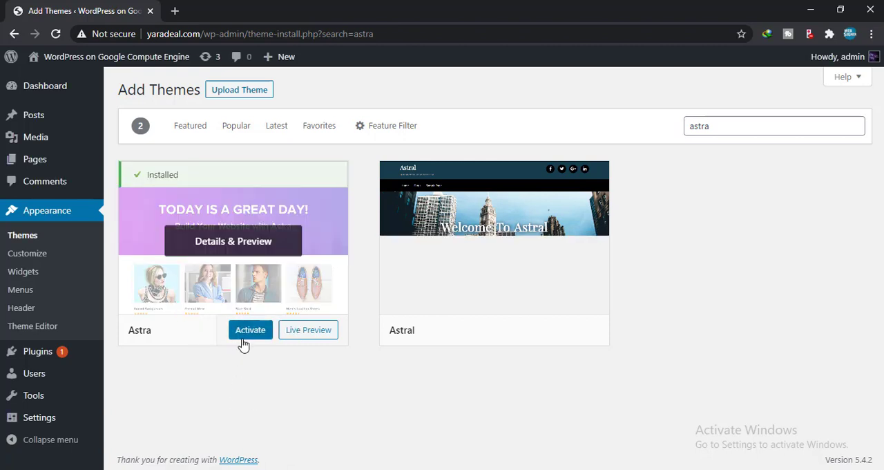
click(245, 333)
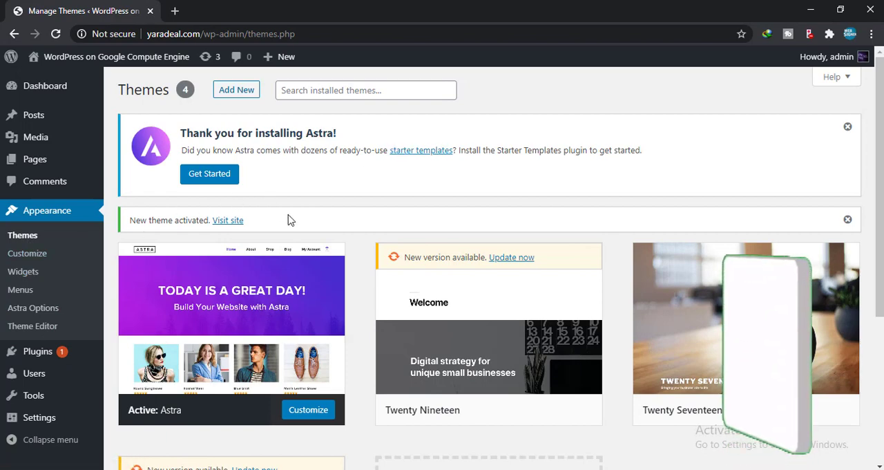
Step: Install the starter template importer plugin from the Astra Options page
mouse_move(233, 408)
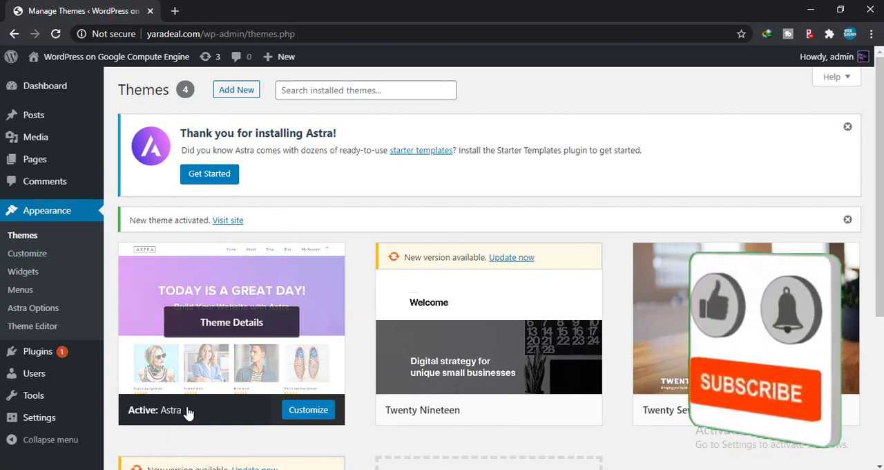
click(39, 315)
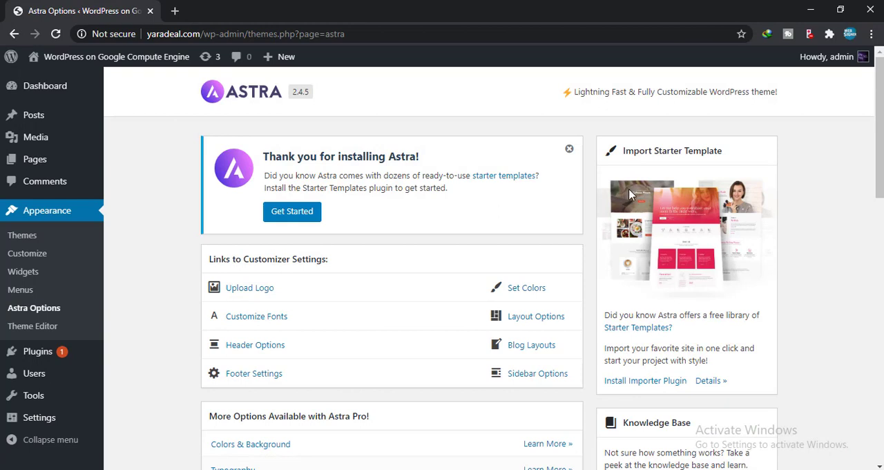
click(641, 387)
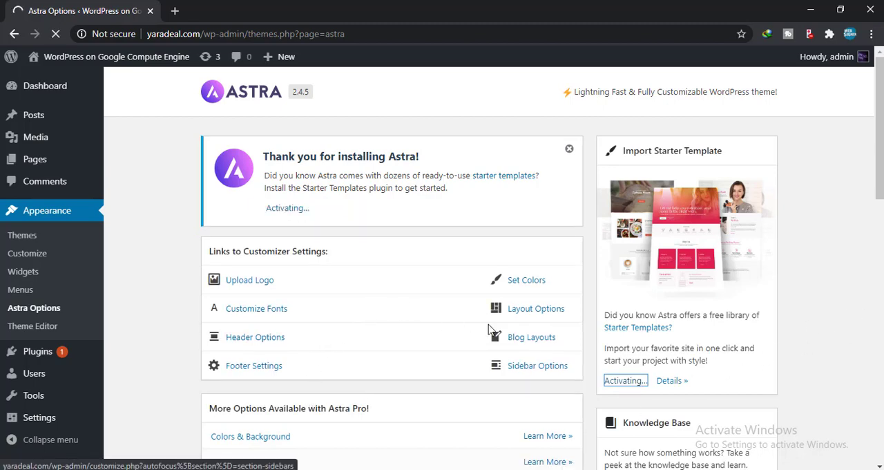
scroll(192, 302, down, 3)
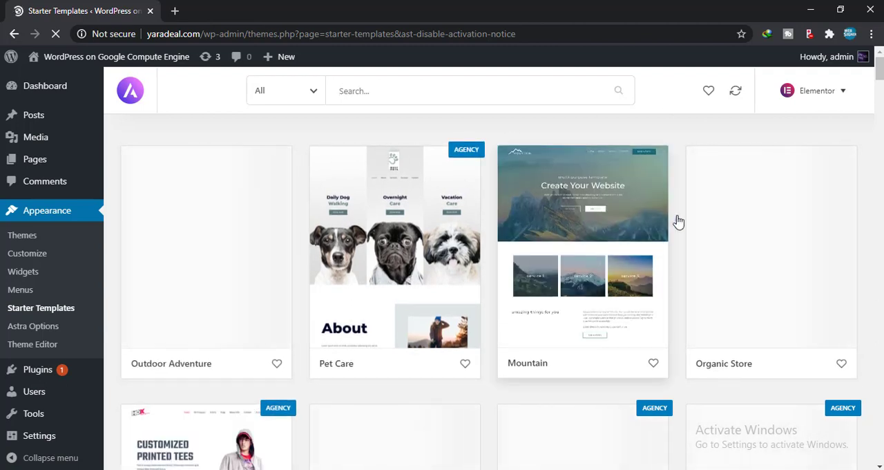
Step: Filter the starter templates to the eCommerce category and open the Brandstore template
click(313, 93)
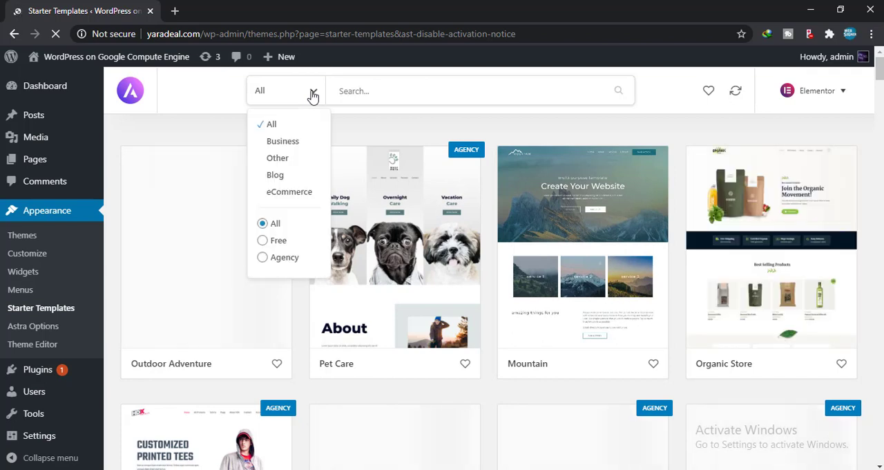
click(294, 194)
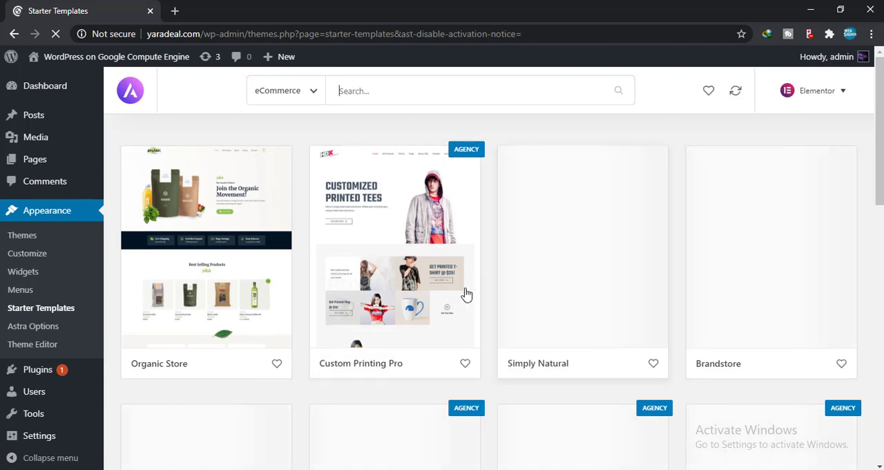
scroll(332, 302, down, 2)
scroll(328, 306, up, 2)
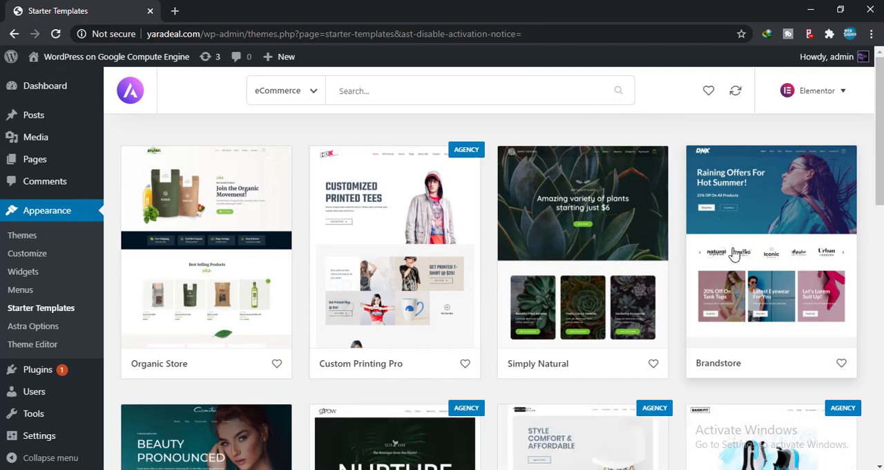
click(734, 255)
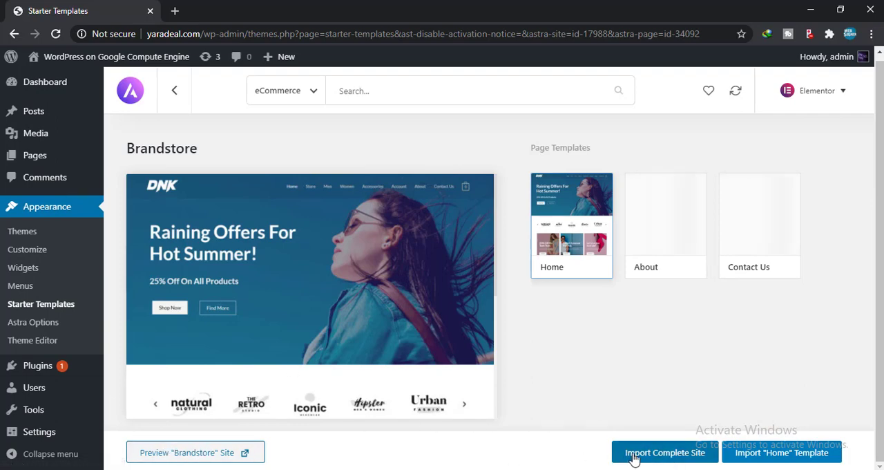
Step: Preview the Brandstore home page and import the complete site with customizer settings, Elementor style kit, widgets, required plugins and content
scroll(170, 183, down, 2)
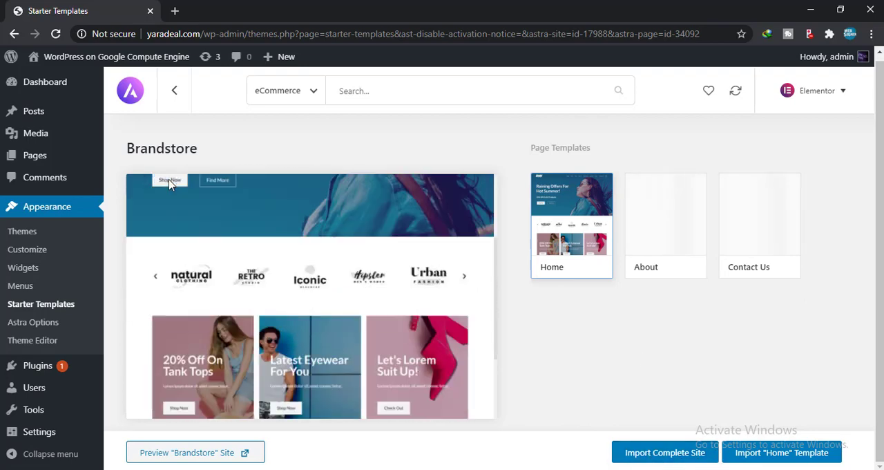
scroll(169, 184, down, 2)
scroll(545, 244, up, 1)
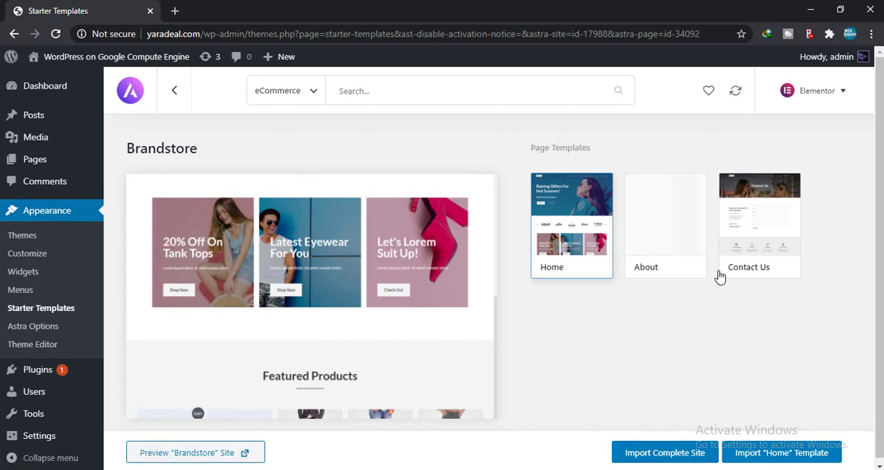
click(662, 454)
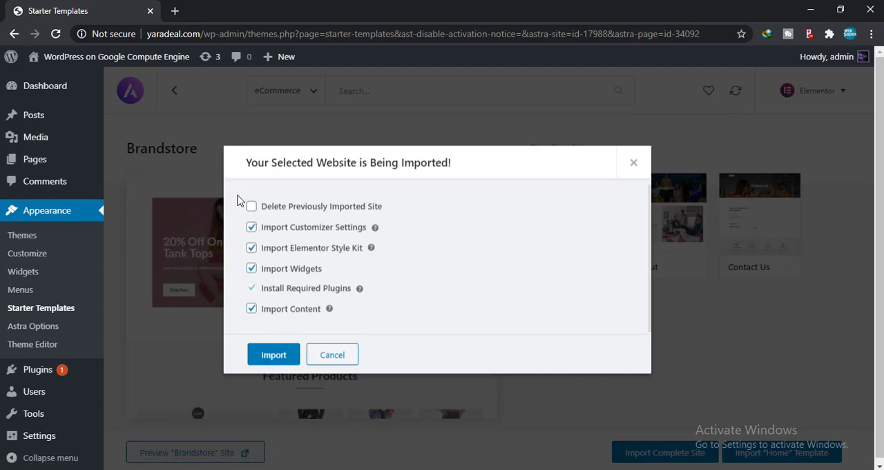
click(256, 356)
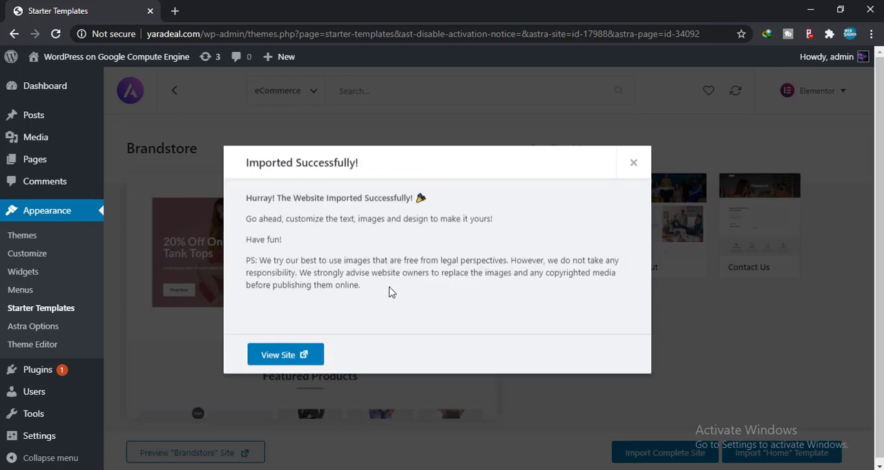
Step: View the imported site and look through its home page down to the footer
click(283, 357)
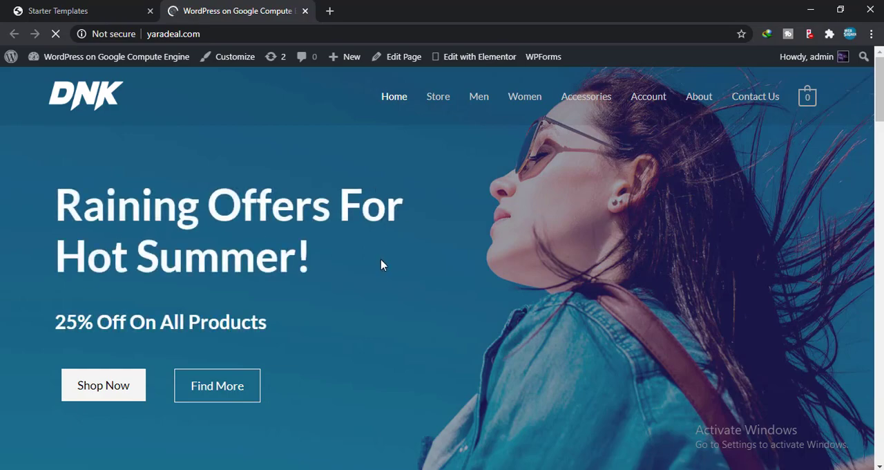
scroll(382, 265, down, 13)
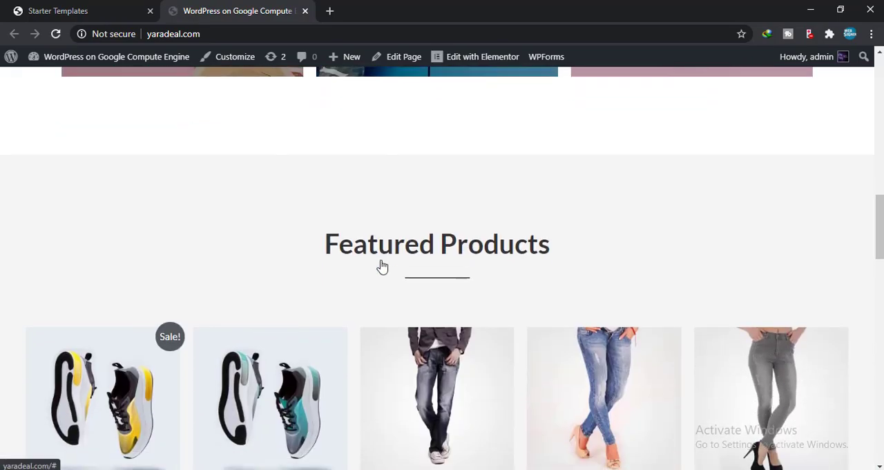
scroll(382, 266, down, 15)
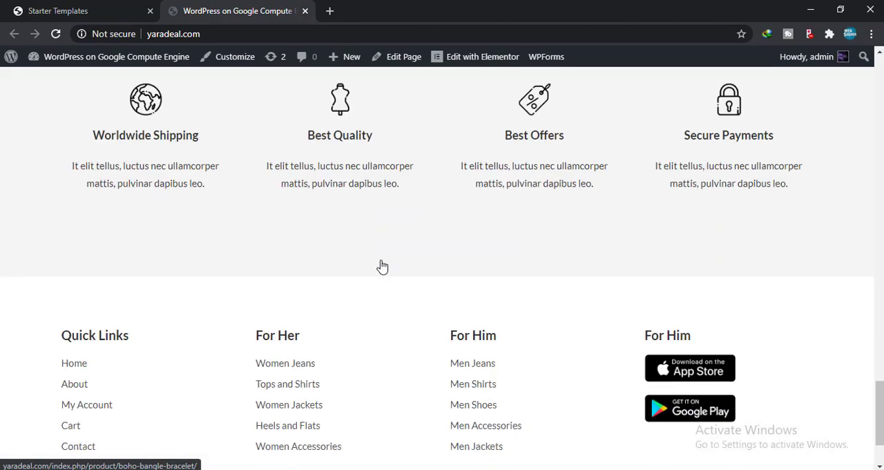
scroll(382, 266, down, 2)
scroll(382, 266, up, 10)
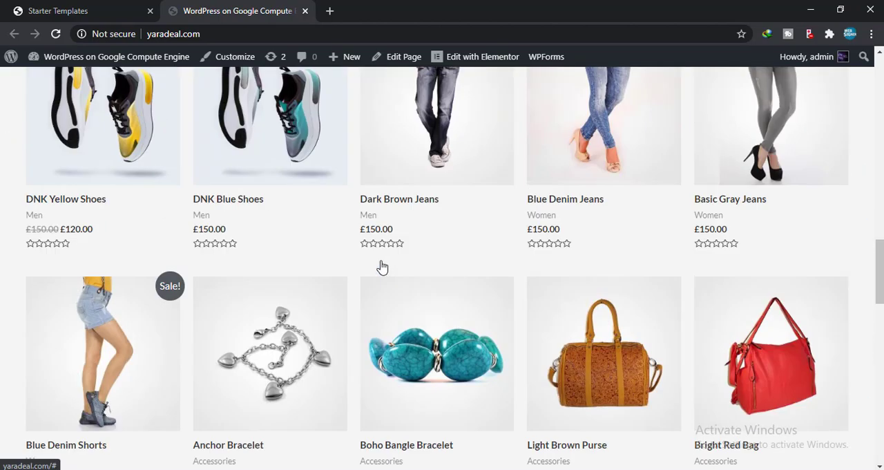
scroll(382, 266, up, 12)
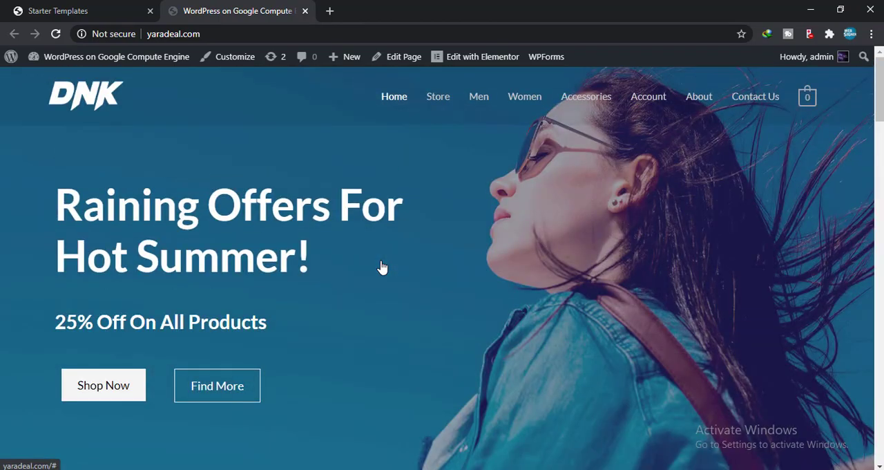
Step: Return to the Starter Templates page, dismiss the import message and go back to the admin dashboard
click(63, 5)
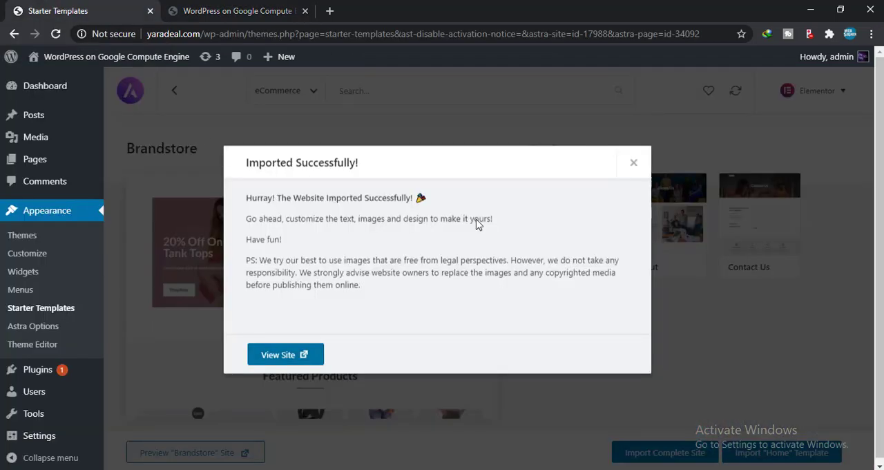
click(635, 166)
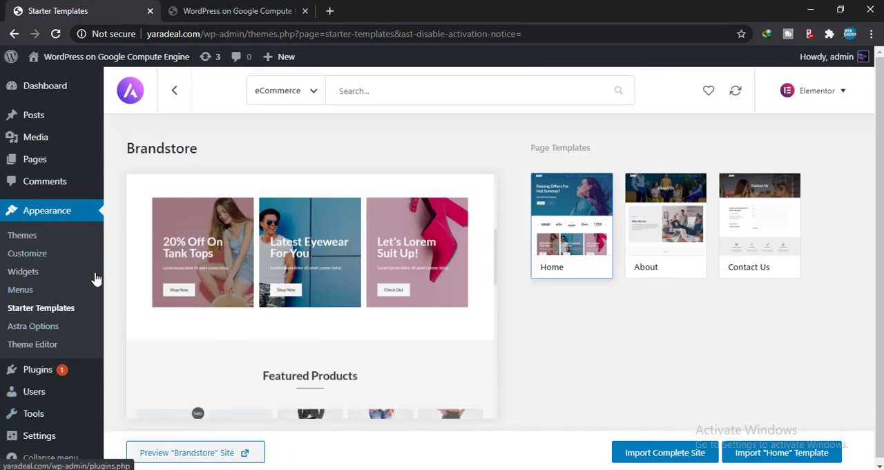
mouse_move(29, 92)
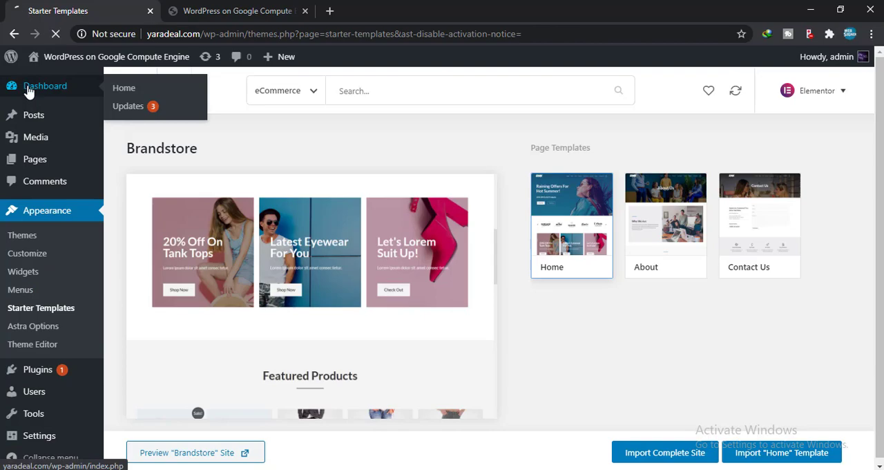
Step: Browse the live store's home page and open the DNK Yellow Shoes product from Featured Products
click(210, 9)
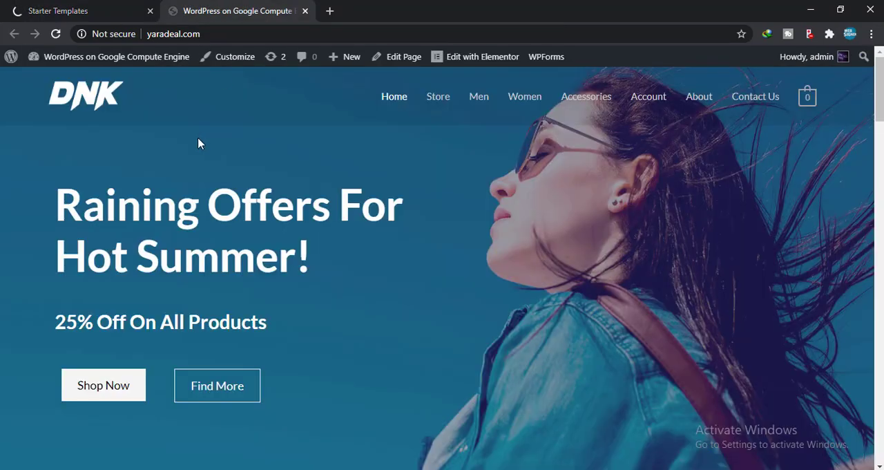
scroll(198, 143, down, 10)
scroll(198, 143, up, 10)
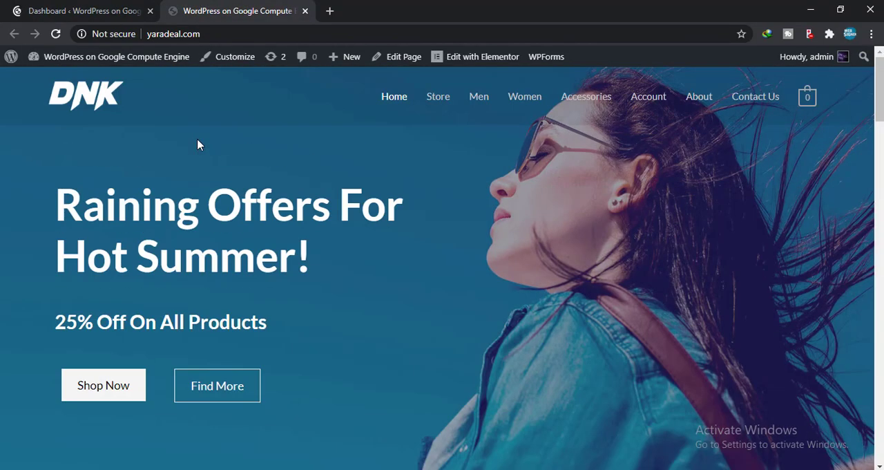
scroll(198, 145, down, 10)
scroll(198, 140, up, 3)
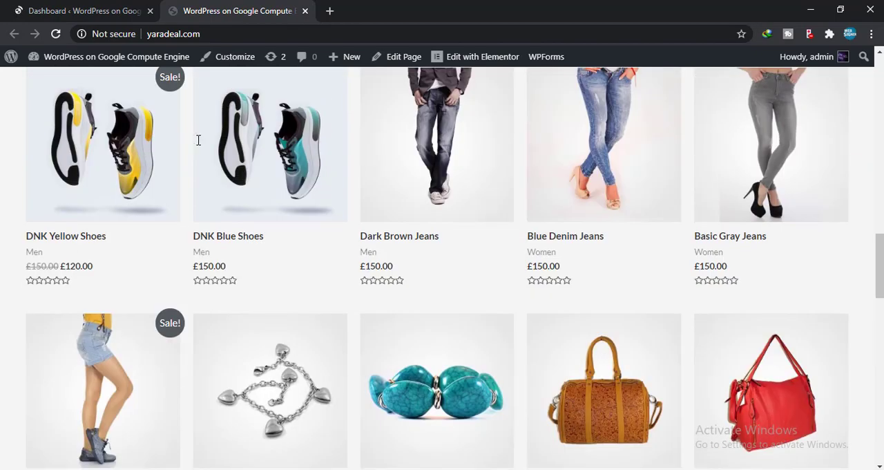
scroll(199, 140, up, 2)
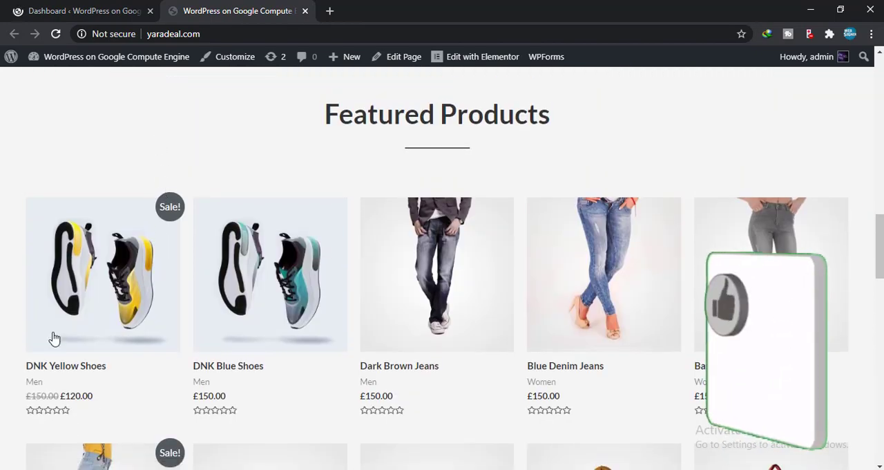
click(97, 298)
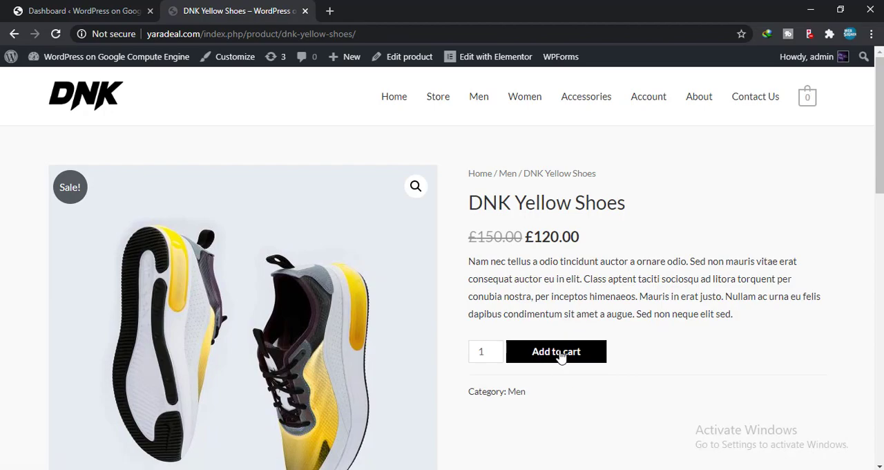
Step: Look through the DNK Yellow Shoes product page down to the footer, including its related products, reviews and description
scroll(559, 356, down, 12)
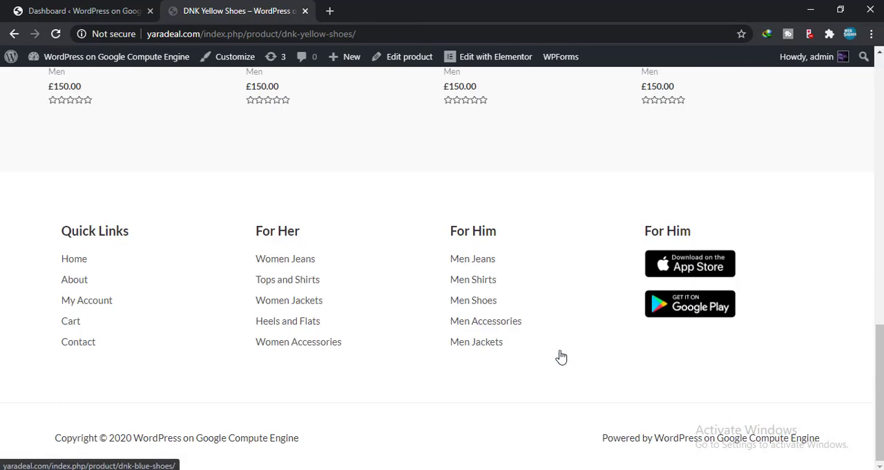
scroll(559, 356, up, 6)
scroll(283, 256, up, 6)
scroll(449, 215, down, 6)
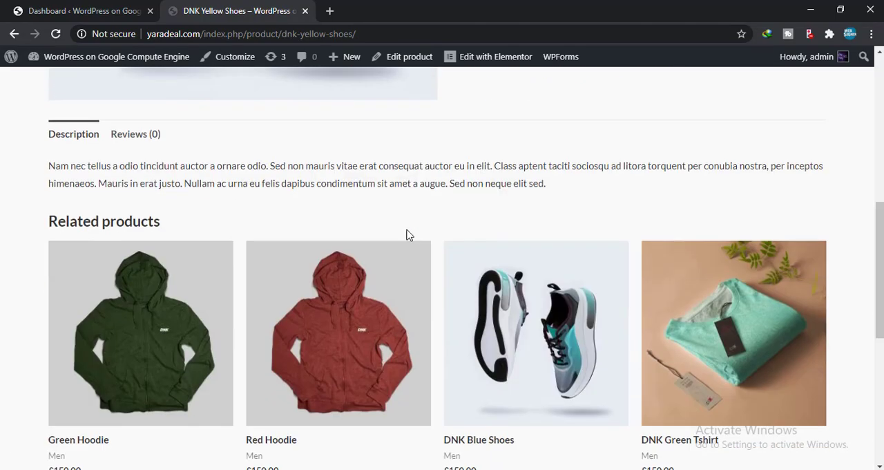
scroll(493, 182, up, 3)
click(138, 333)
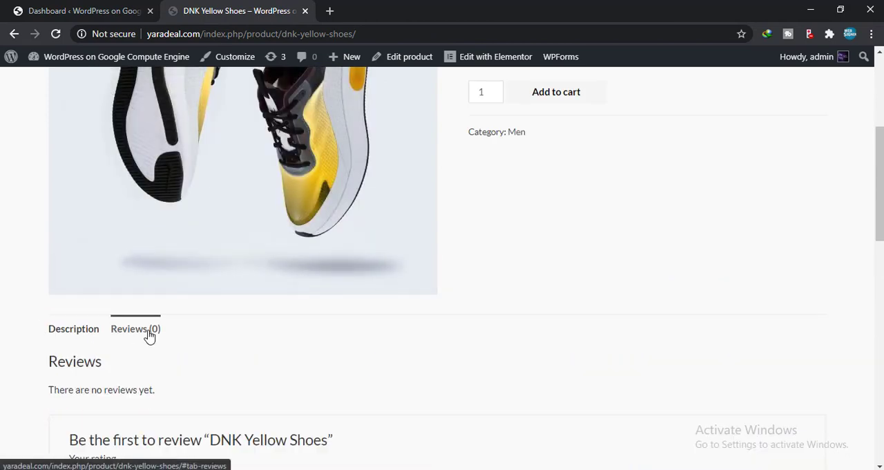
click(62, 335)
Step: Add one pair of DNK Yellow Shoes to the cart and open the cart page
scroll(607, 274, up, 3)
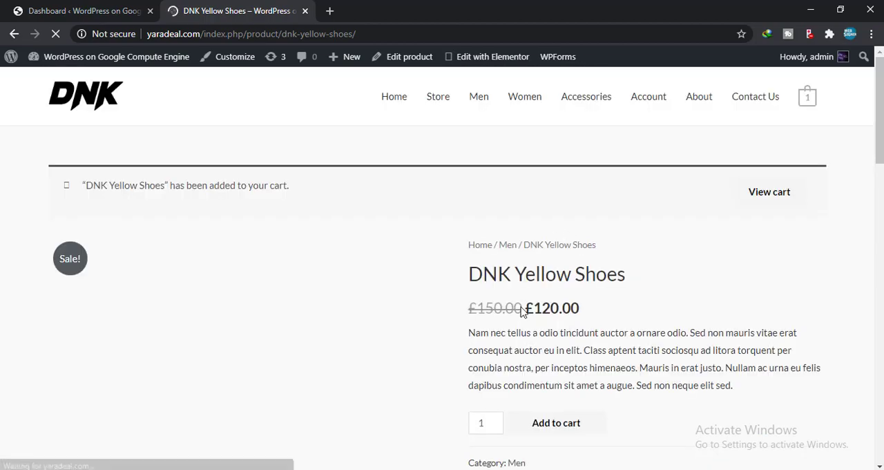
scroll(523, 311, down, 2)
scroll(546, 277, down, 5)
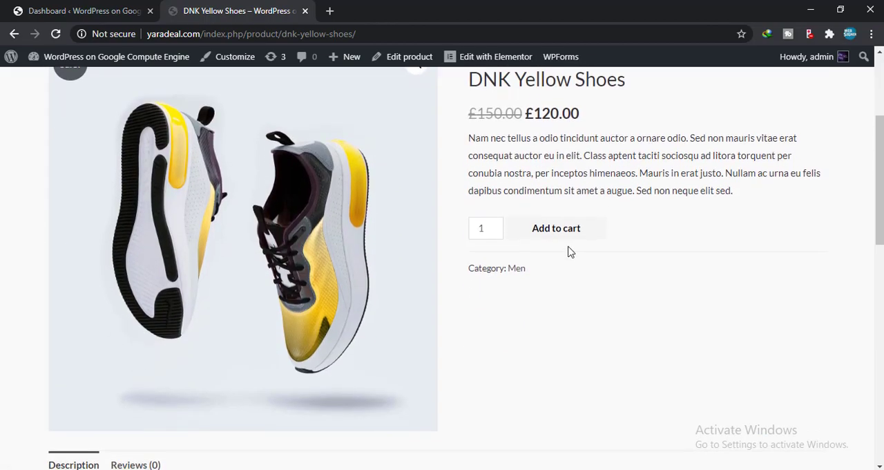
scroll(556, 257, up, 7)
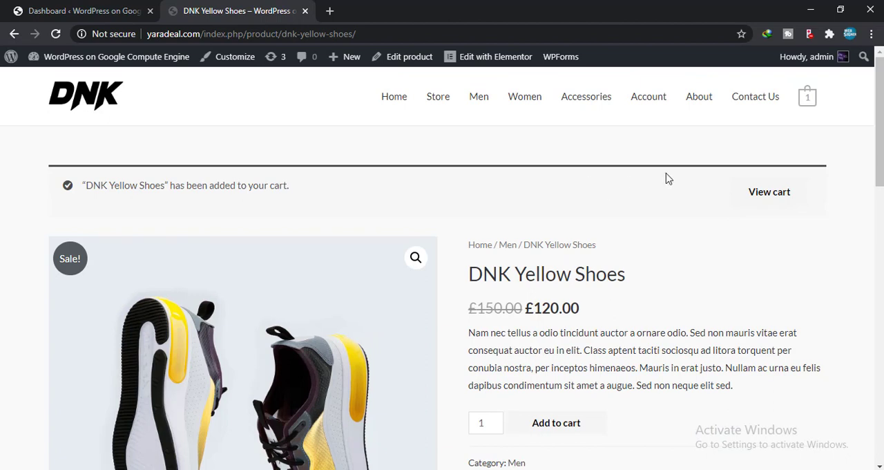
click(769, 193)
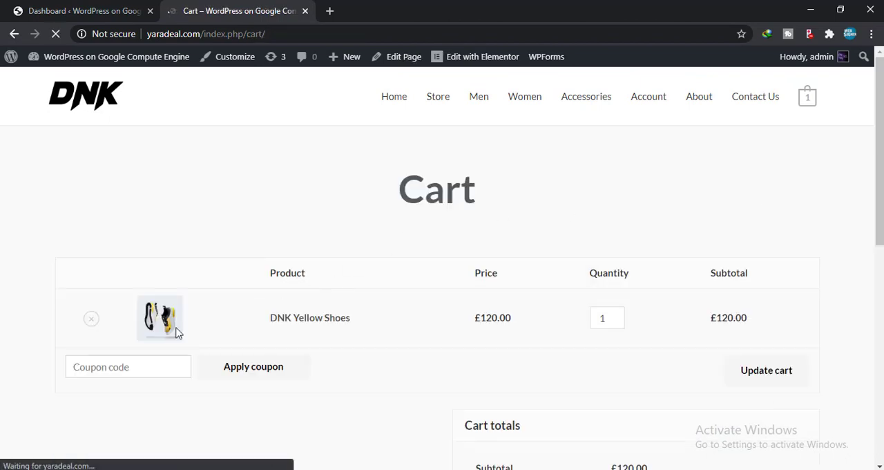
Step: Proceed to checkout and review the billing form, order summary and payment section
scroll(192, 373, down, 3)
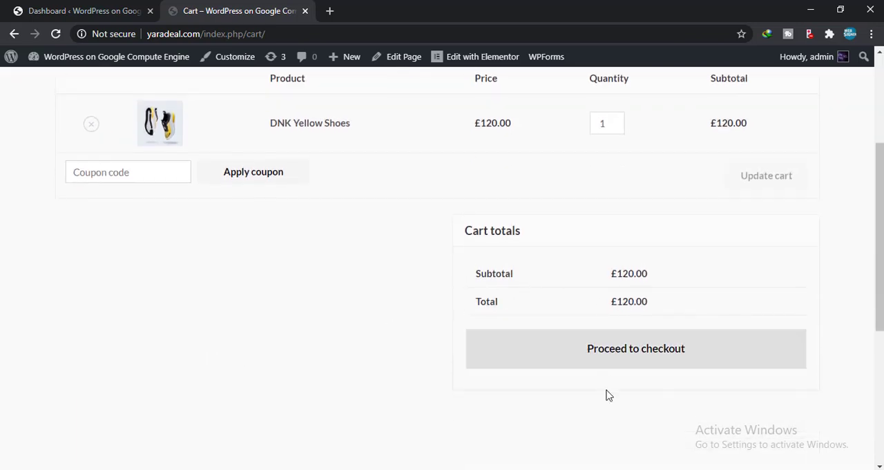
click(626, 346)
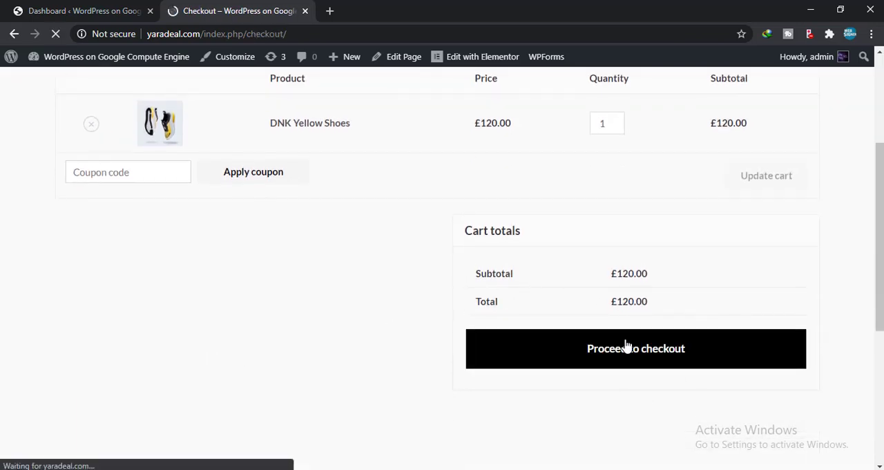
scroll(121, 264, down, 3)
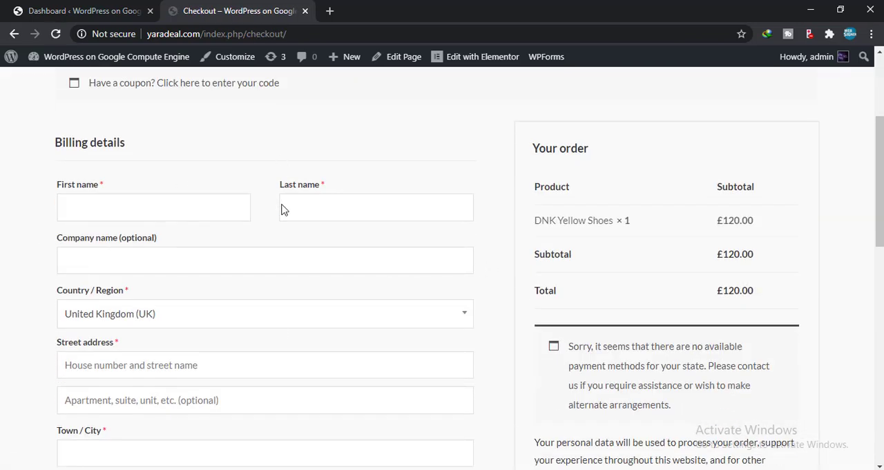
scroll(374, 353, down, 3)
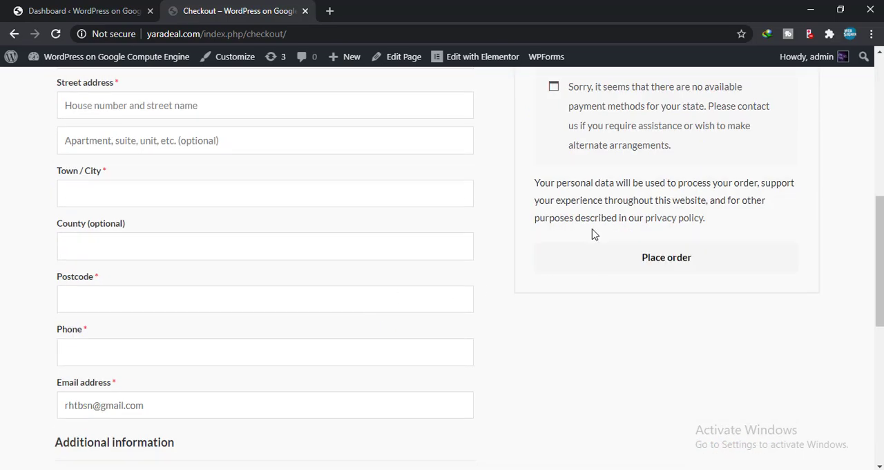
scroll(529, 184, up, 1)
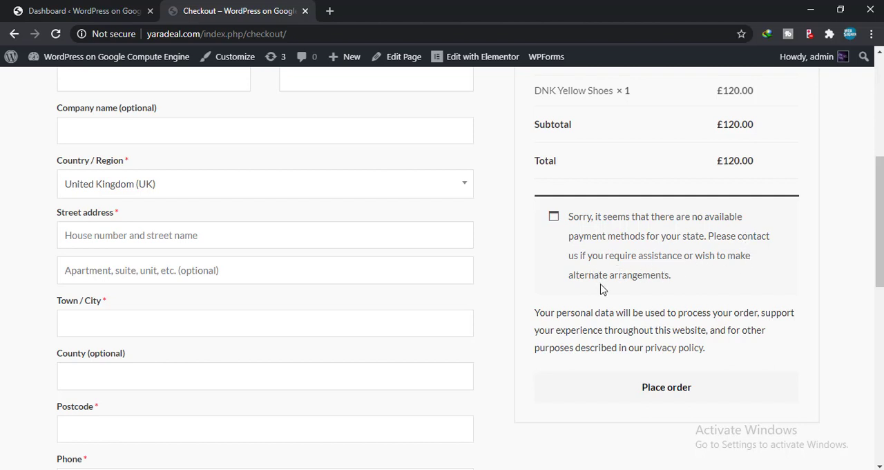
scroll(616, 253, up, 3)
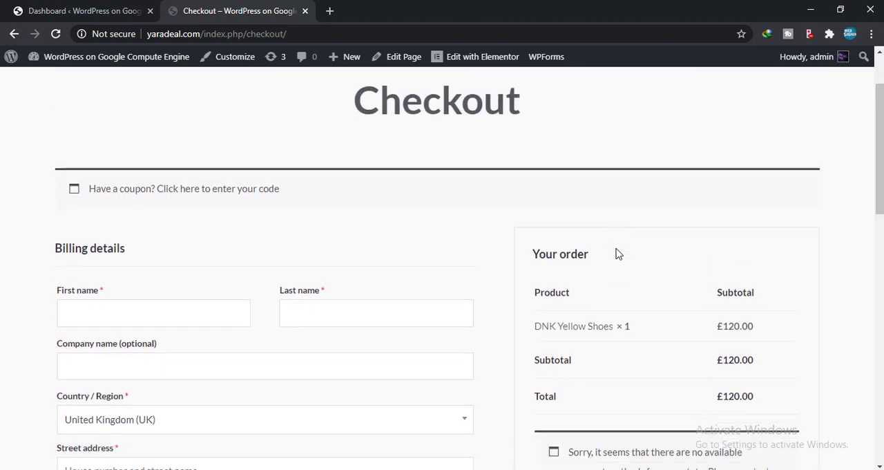
scroll(622, 263, down, 3)
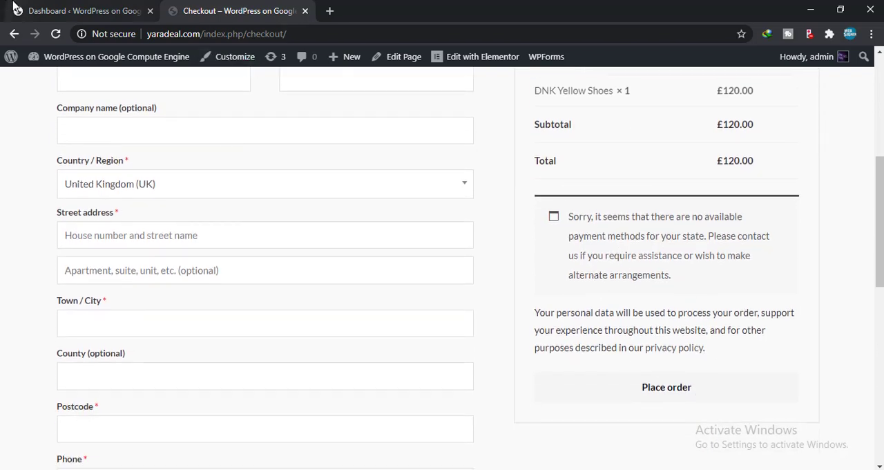
Step: Enable Cash on delivery in the WooCommerce payment settings of the admin site and save the changes
click(90, 7)
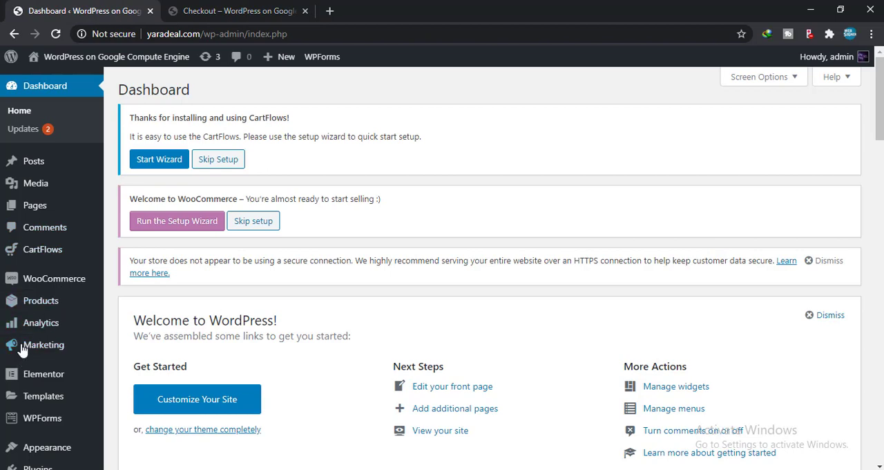
mouse_move(49, 287)
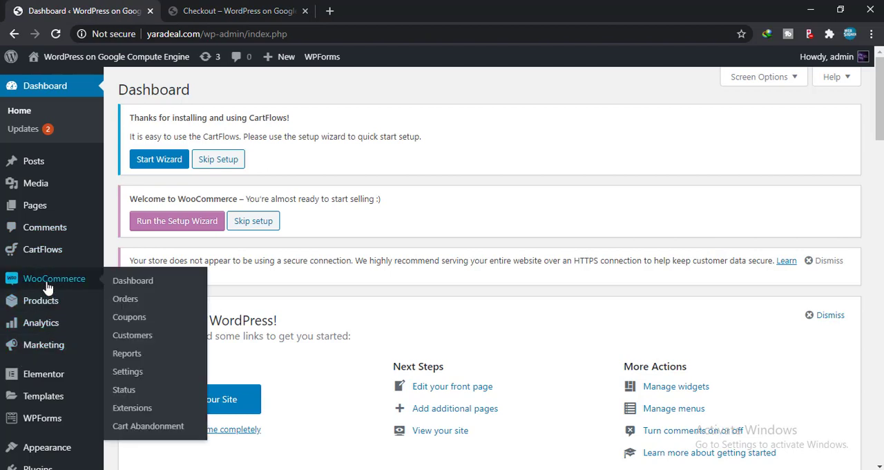
click(128, 375)
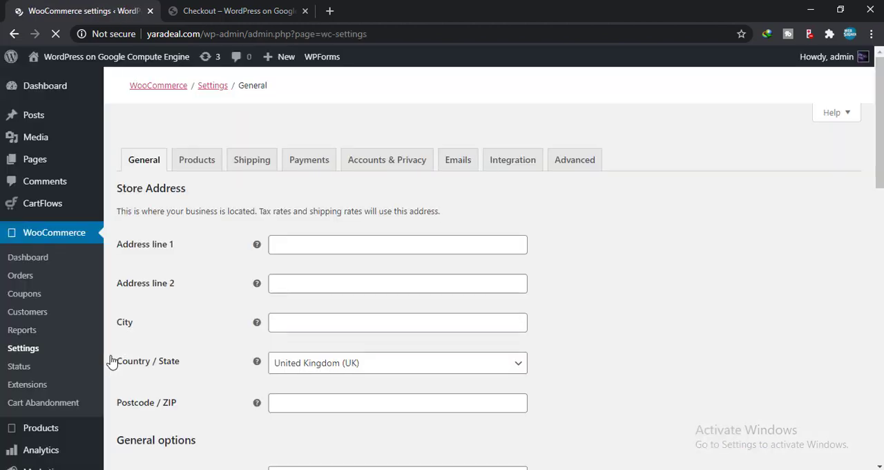
click(314, 166)
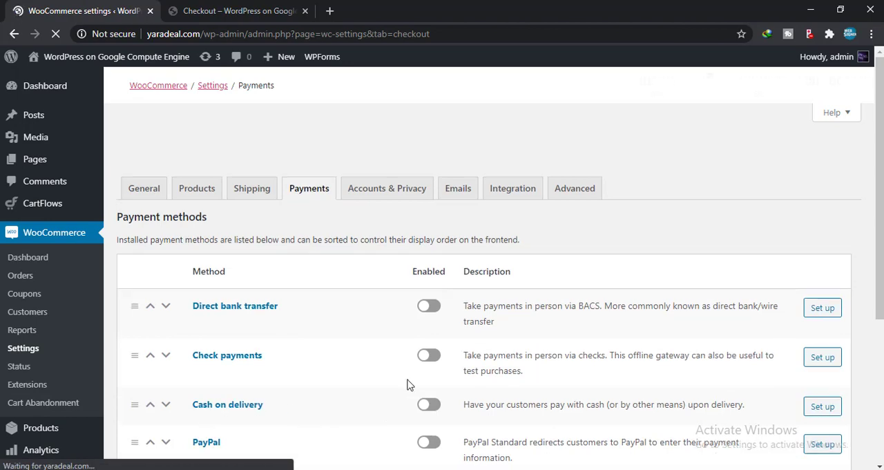
scroll(373, 384, down, 4)
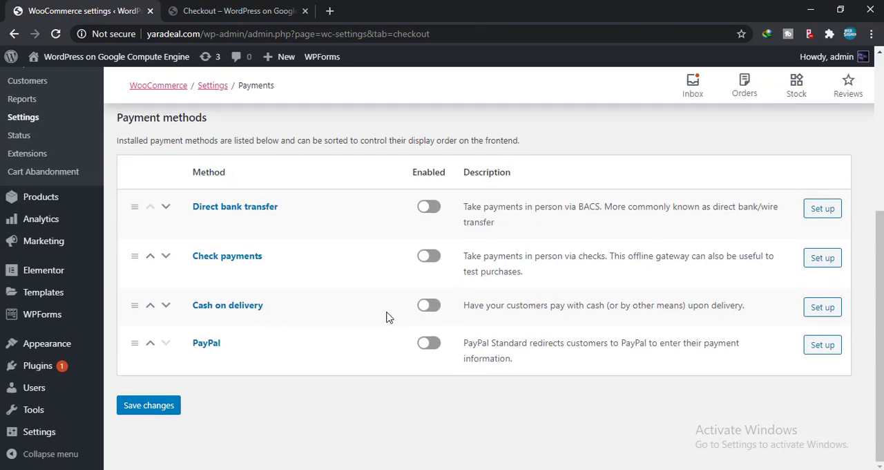
click(428, 305)
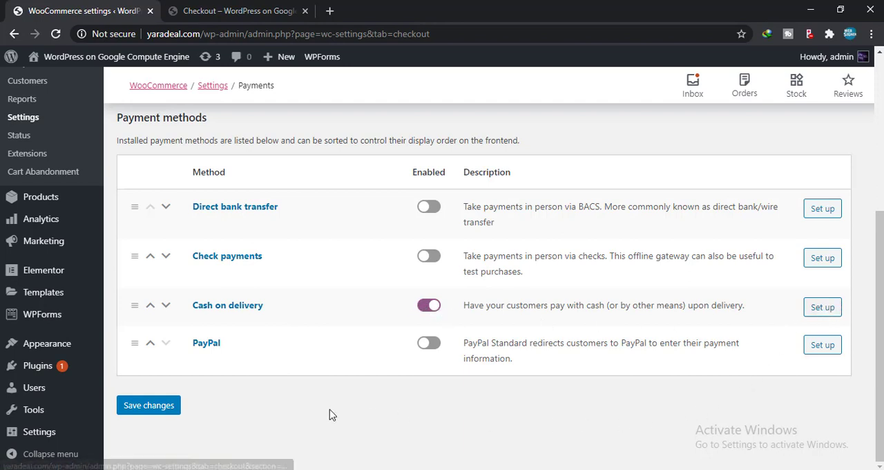
click(158, 409)
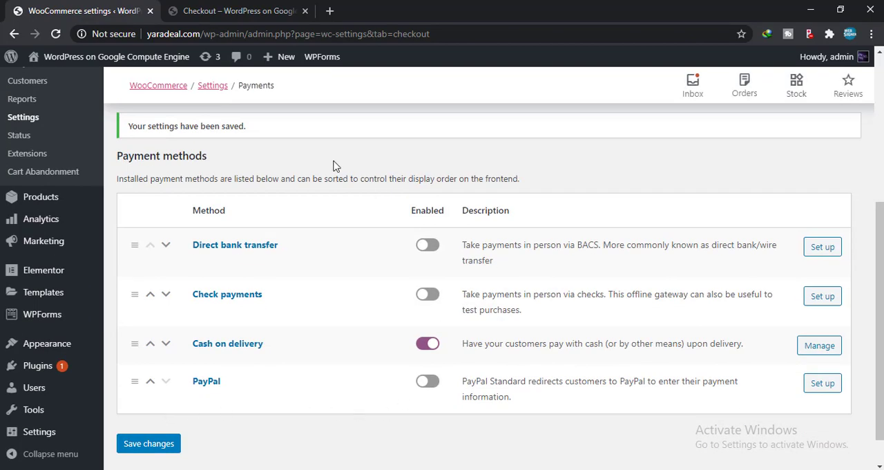
Step: Reload the store's checkout page and check the payment options offered with the order
click(254, 10)
click(57, 34)
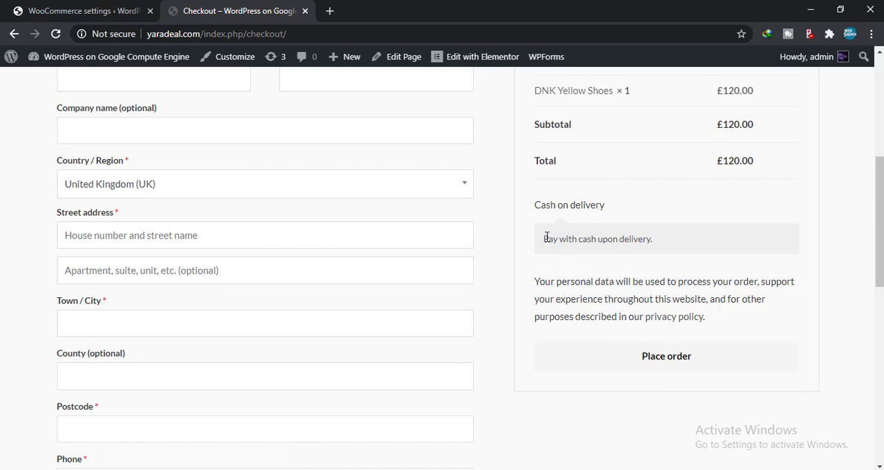
scroll(661, 268, down, 2)
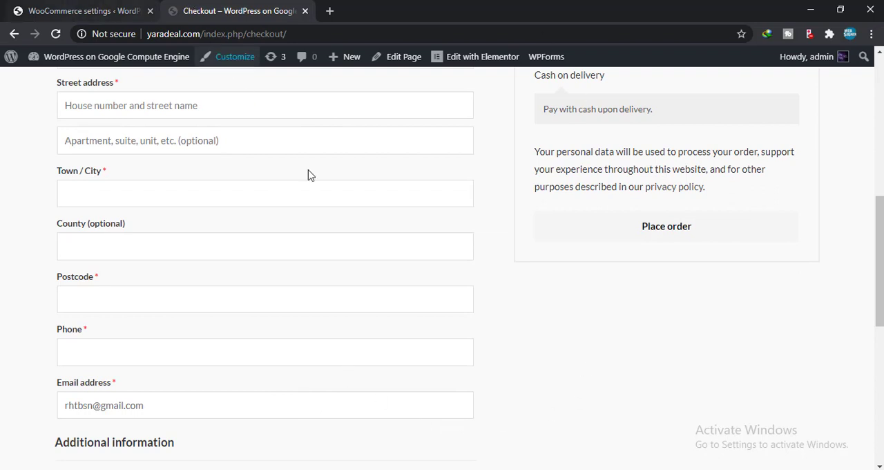
scroll(571, 297, up, 3)
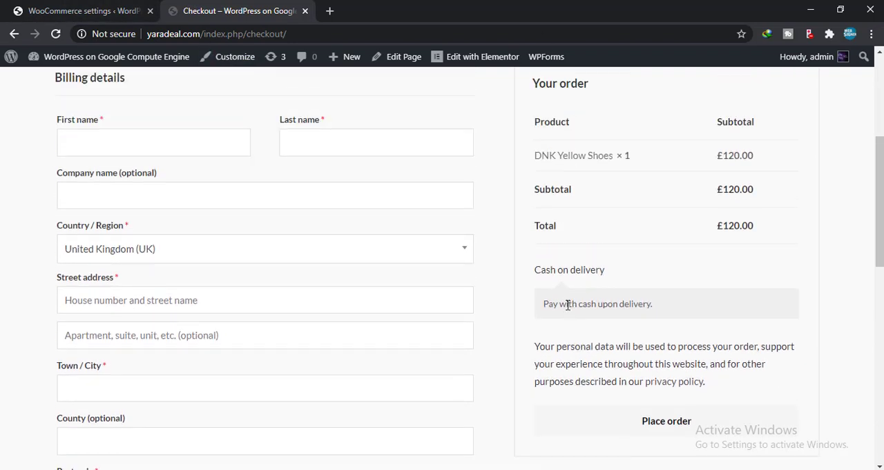
Step: Open the Instamojo dashboard in a new browser tab and return to the store's checkout page
click(89, 9)
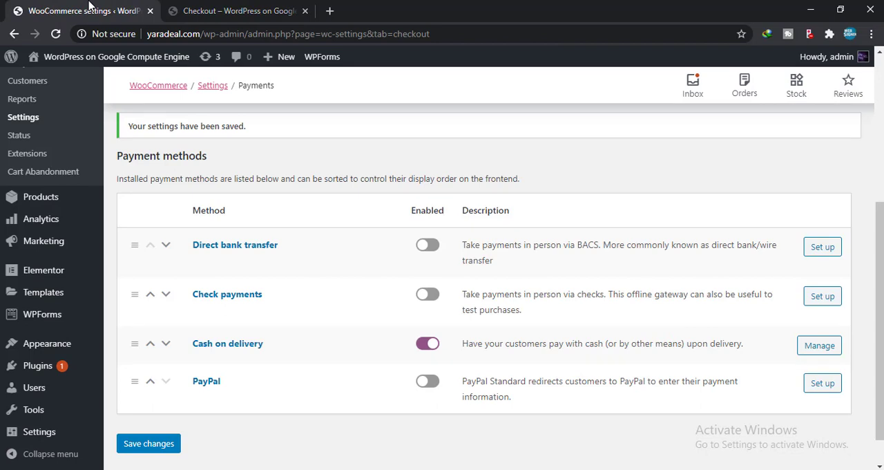
click(244, 9)
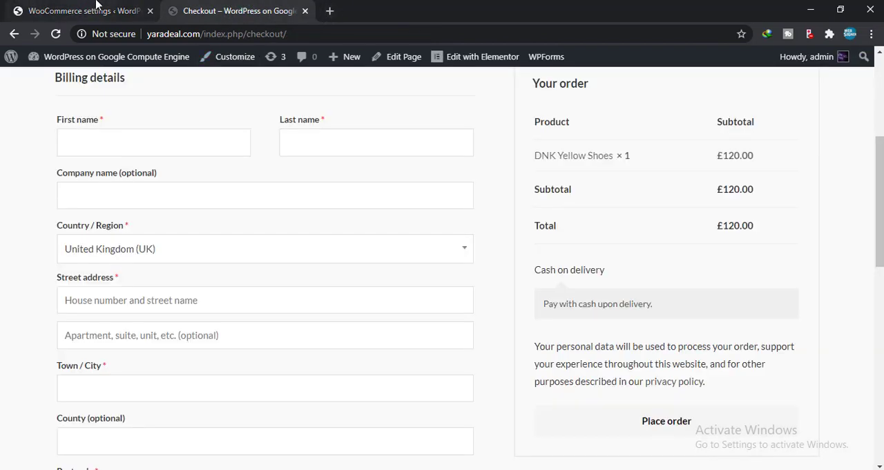
click(331, 11)
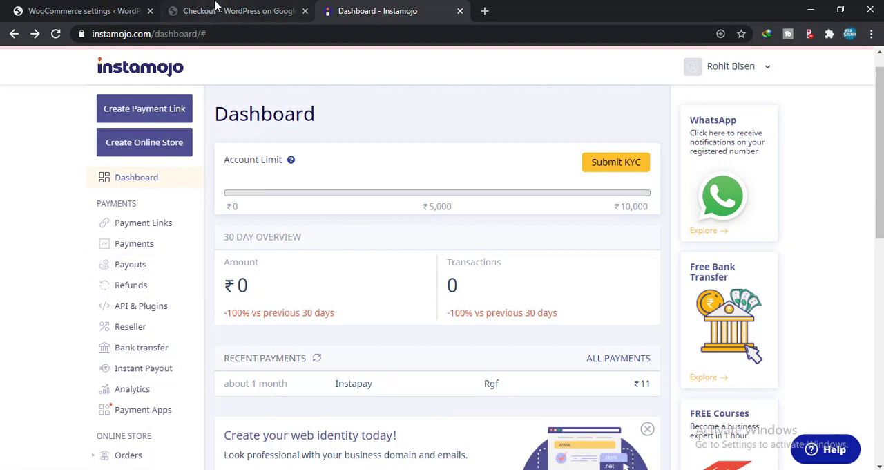
click(266, 6)
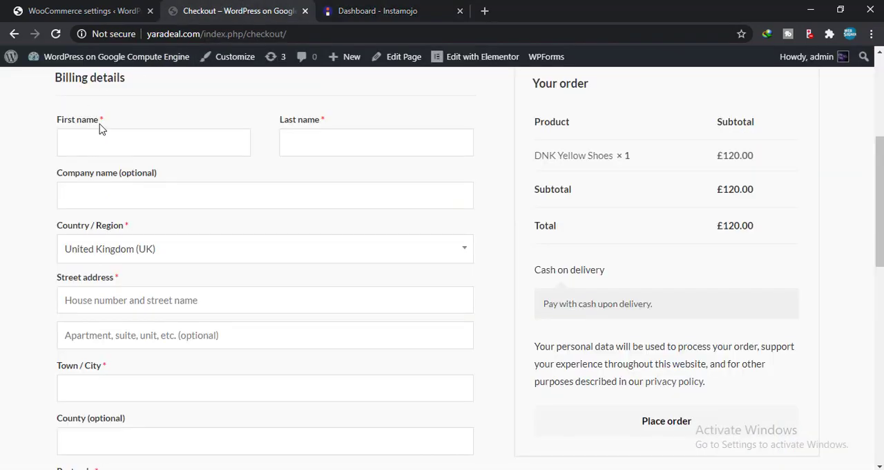
scroll(100, 128, up, 1)
Step: Search the WordPress plugin directory for "instamojo" and install the Charitable – Instamojo Payment Gateway plugin
click(56, 8)
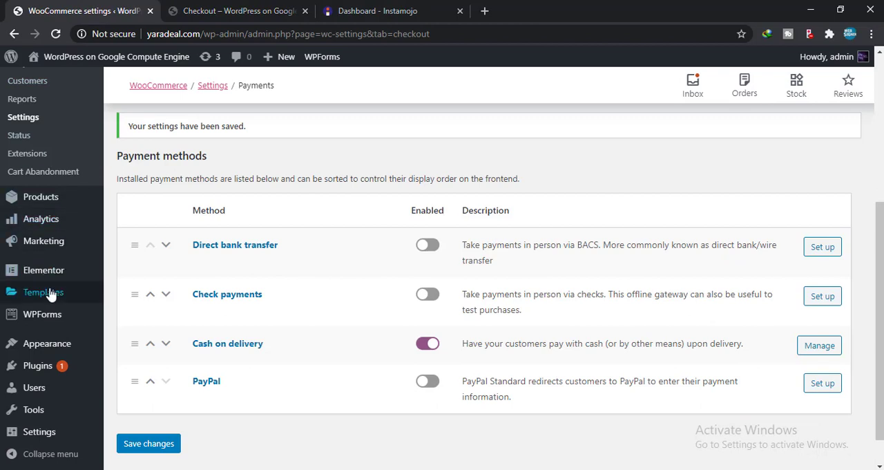
mouse_move(85, 375)
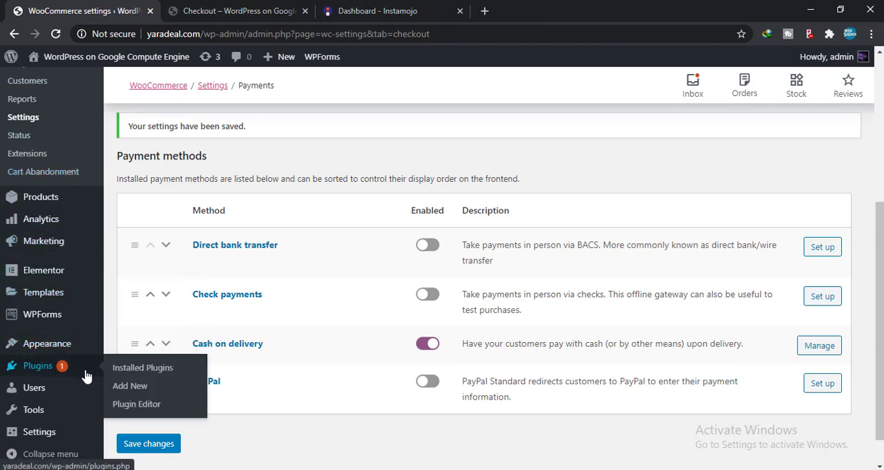
click(131, 385)
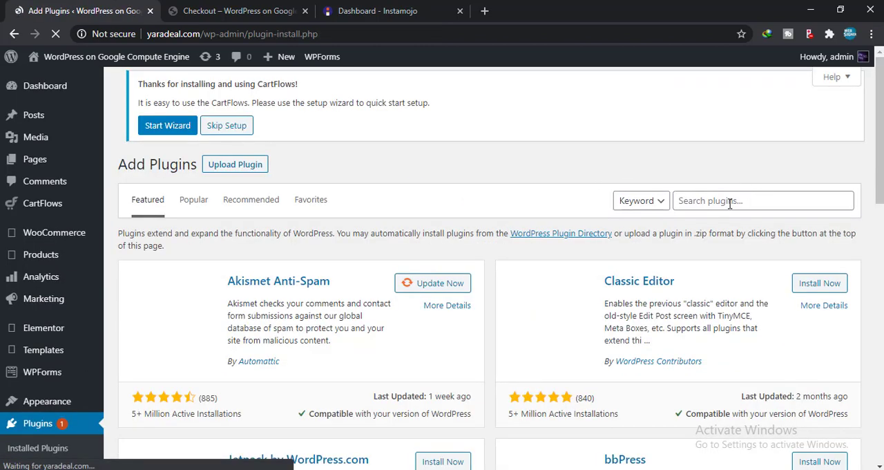
click(740, 199)
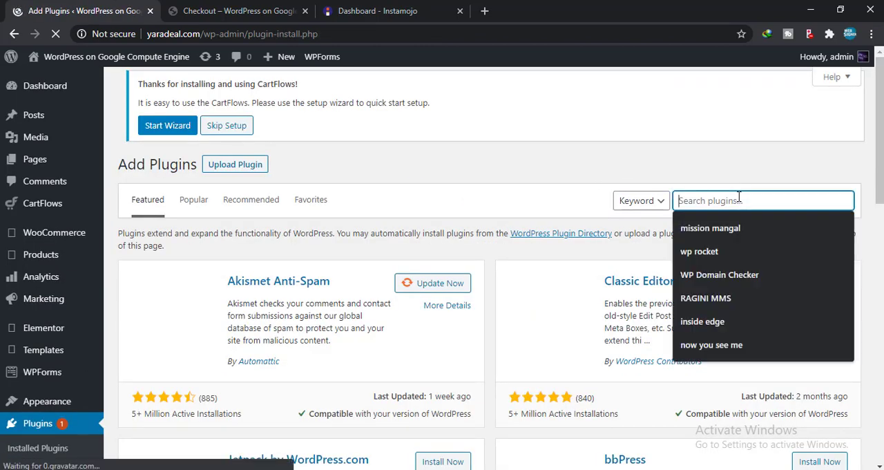
text(instamo)
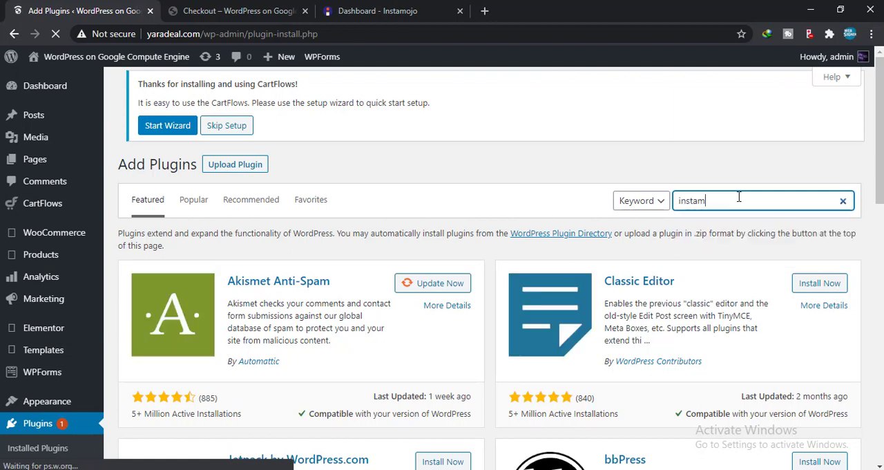
text(jo)
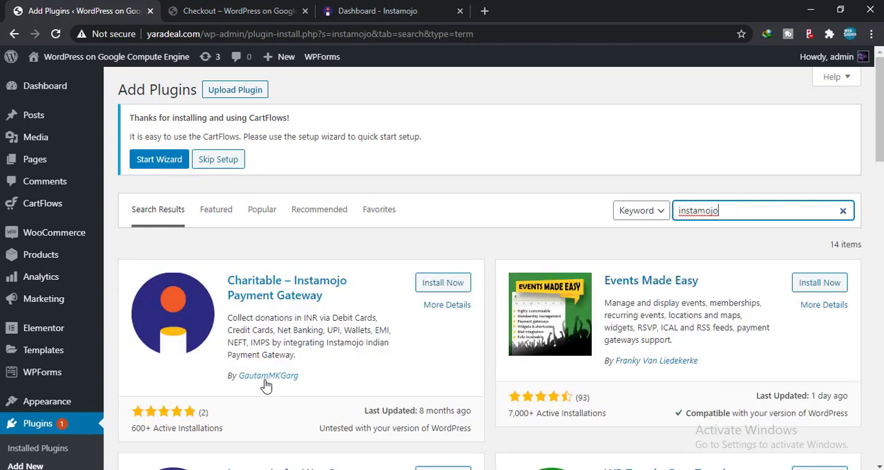
click(424, 284)
scroll(428, 286, down, 2)
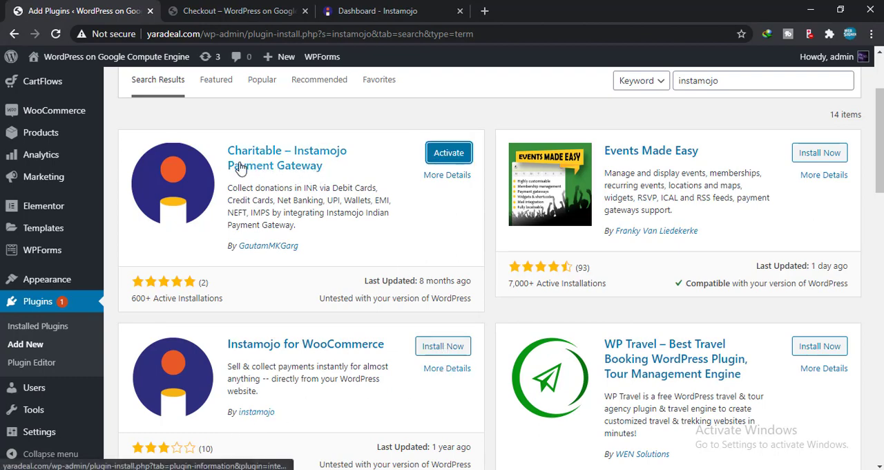
Step: Install and activate the Instamojo for WooCommerce plugin from the search results
click(444, 349)
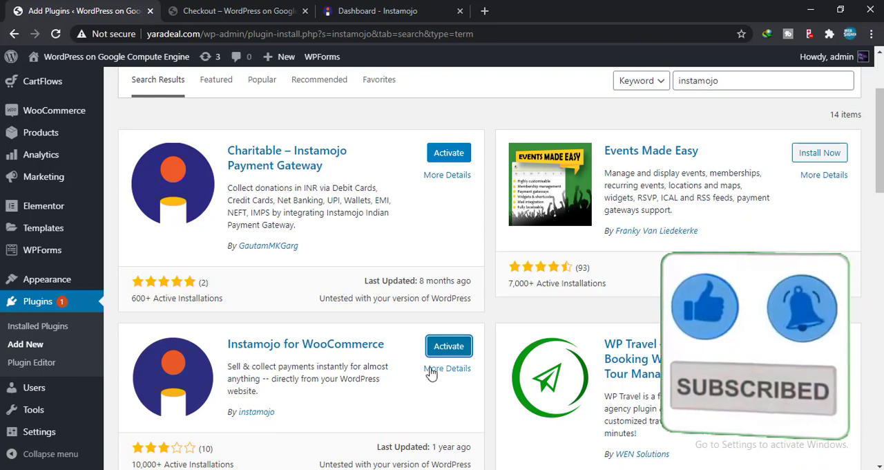
click(446, 351)
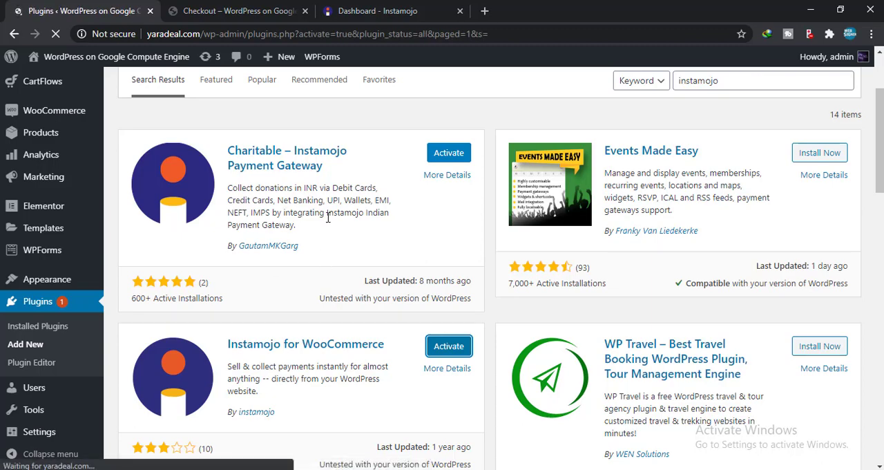
Step: Delete the Charitable - Instamojo Payment Gateway plugin and its data from the installed plugins
scroll(309, 288, down, 3)
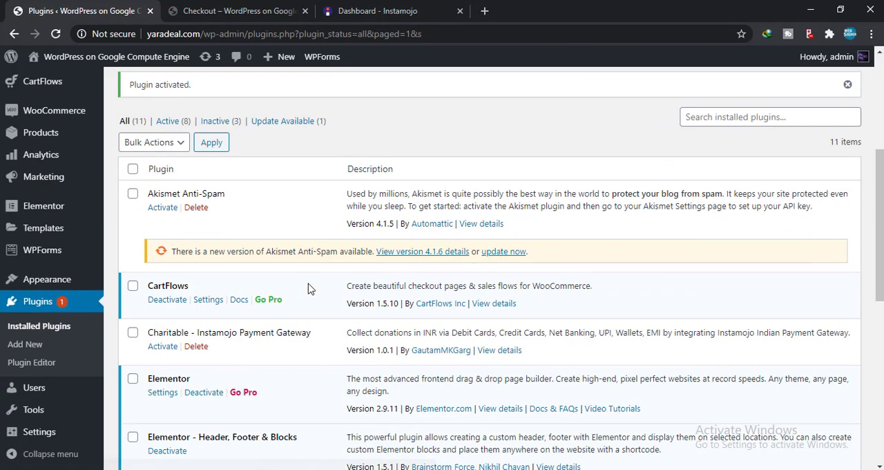
scroll(308, 289, down, 1)
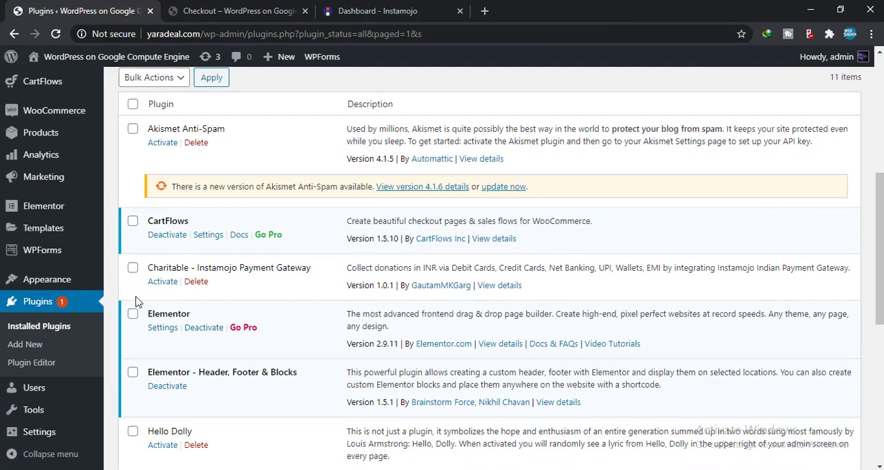
click(193, 282)
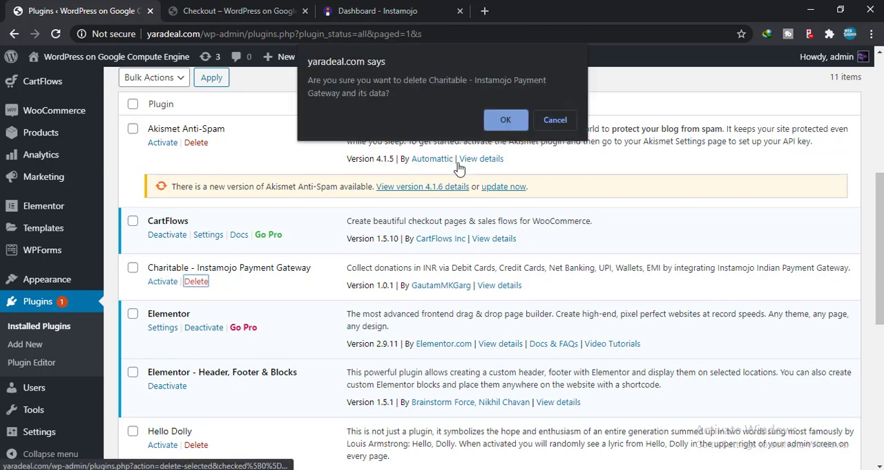
click(510, 113)
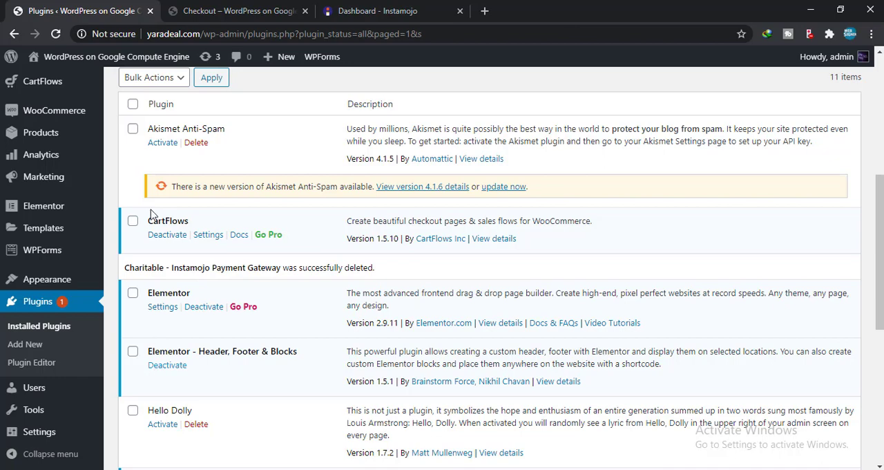
Step: Open the settings of the Instamojo for WooCommerce plugin at its API credentials
scroll(158, 223, up, 1)
scroll(163, 249, down, 3)
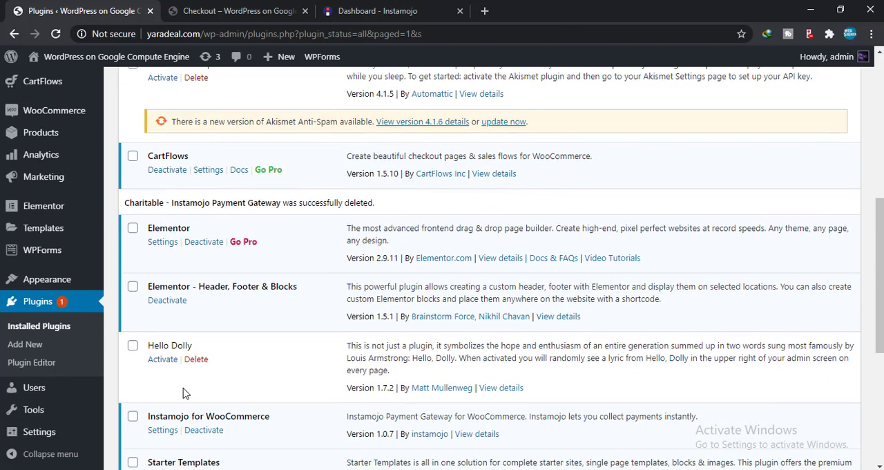
scroll(170, 392, down, 1)
click(162, 366)
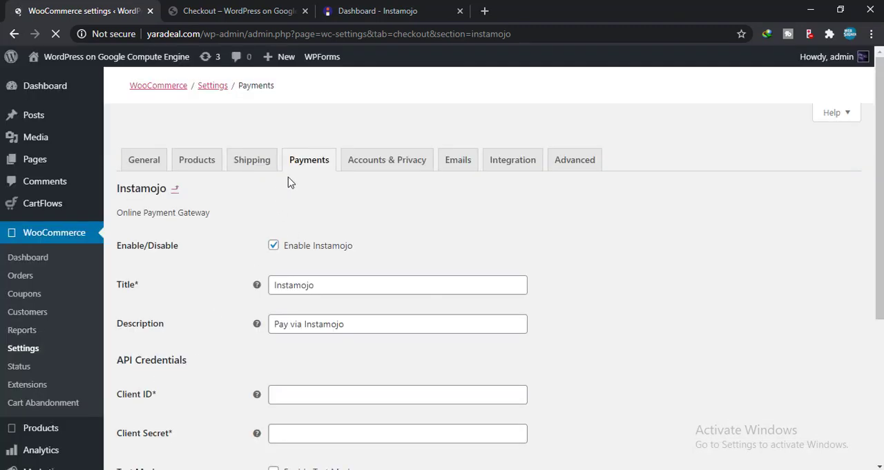
scroll(305, 252, down, 3)
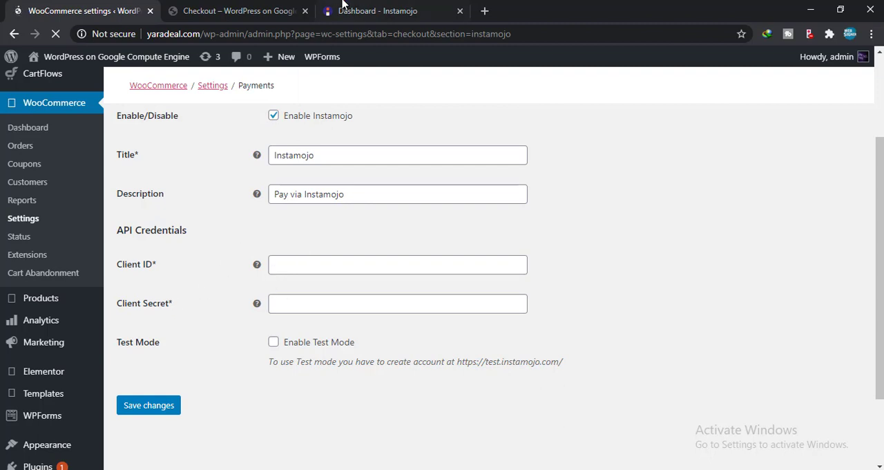
Step: Switch to the Instamojo dashboard and open the credential generation section of the API & Plugins page
click(382, 10)
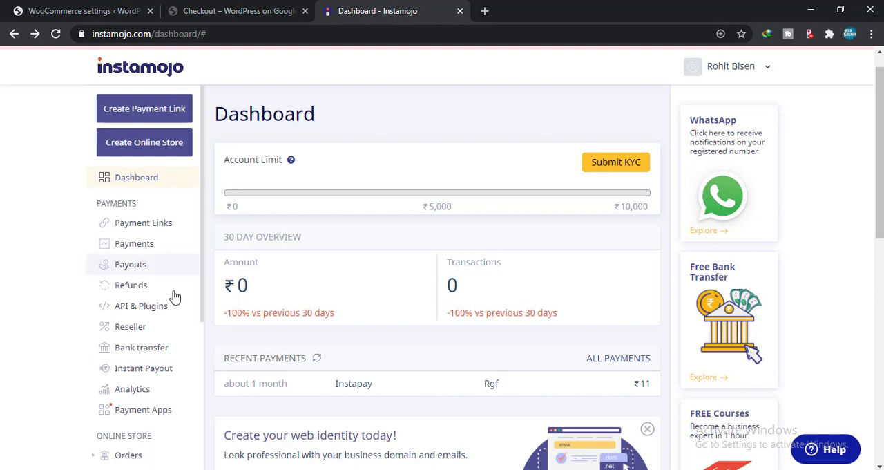
click(139, 307)
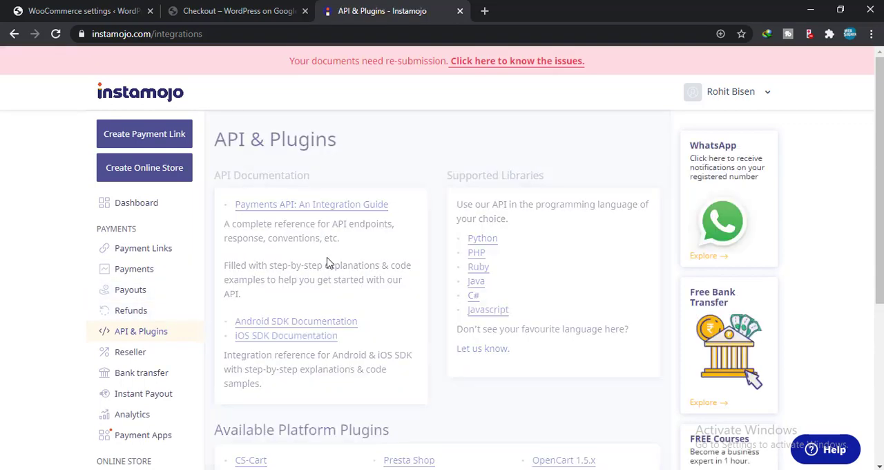
scroll(406, 268, down, 3)
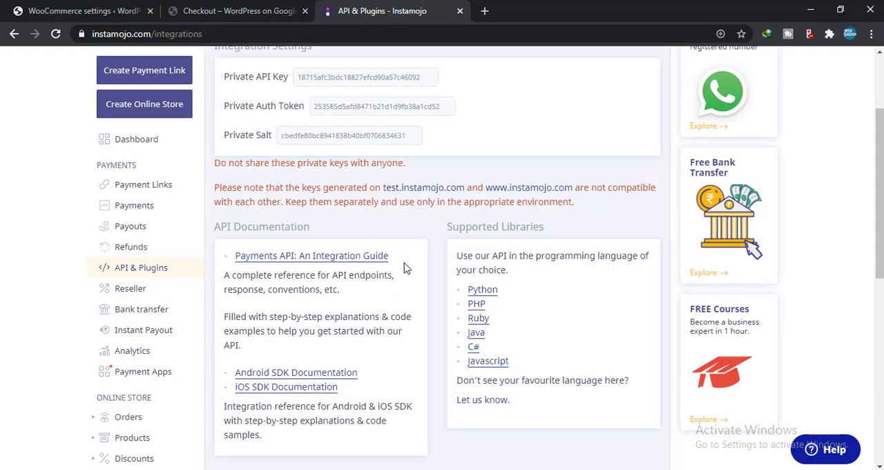
scroll(406, 268, down, 4)
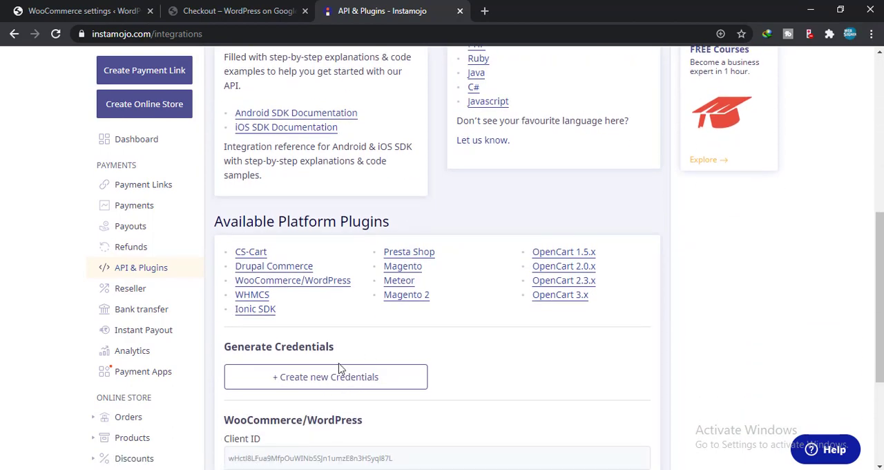
Step: Examine the platform choices for new credentials and the existing WooCommerce/WordPress credentials without generating new ones
click(299, 382)
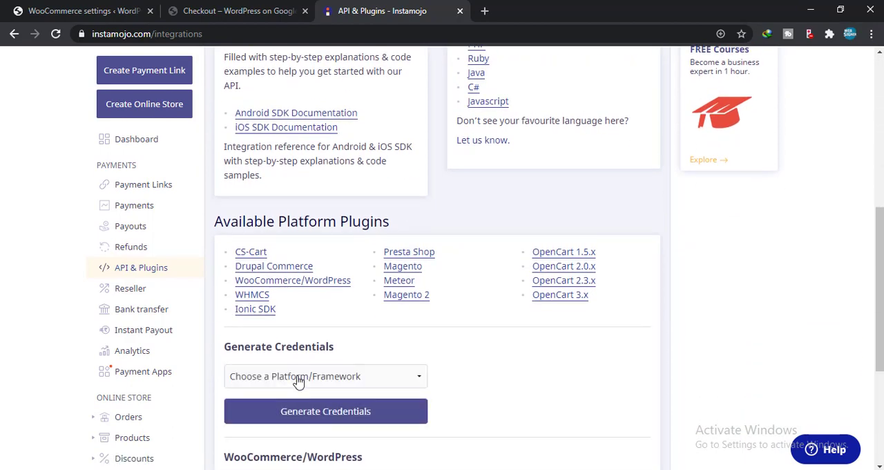
click(298, 381)
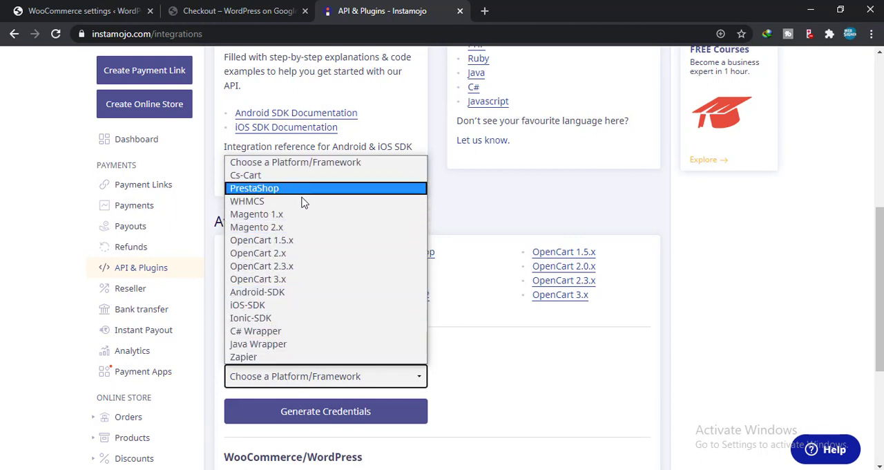
click(488, 357)
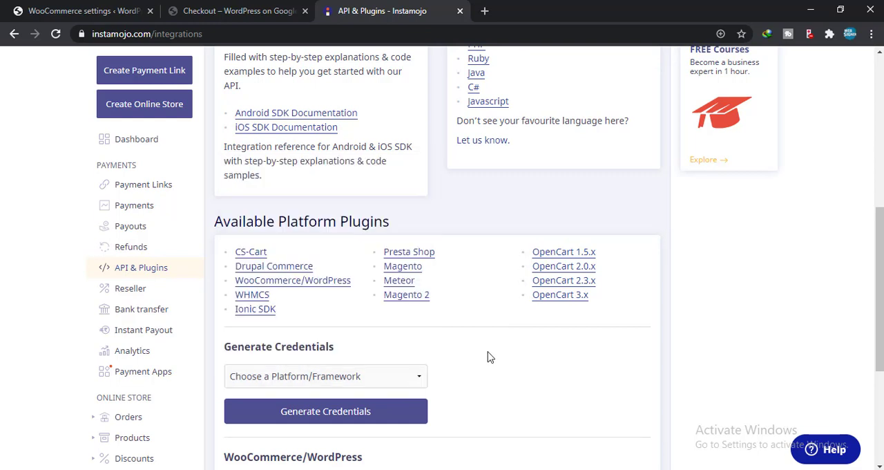
scroll(488, 357, down, 4)
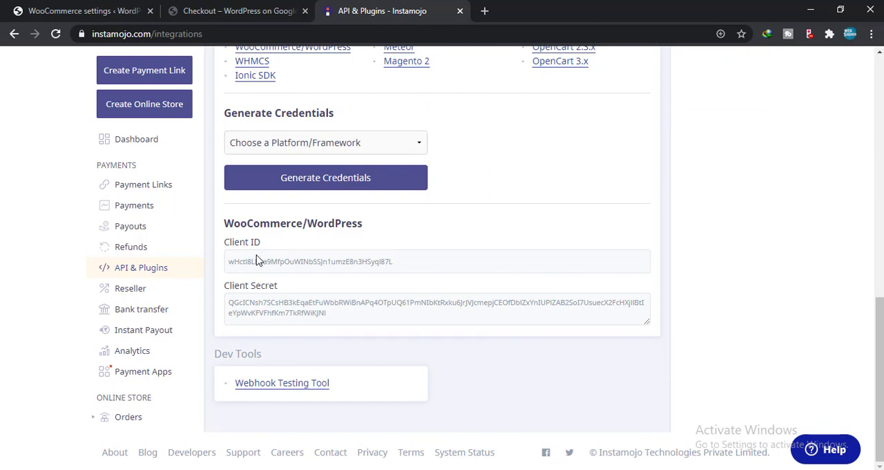
click(306, 150)
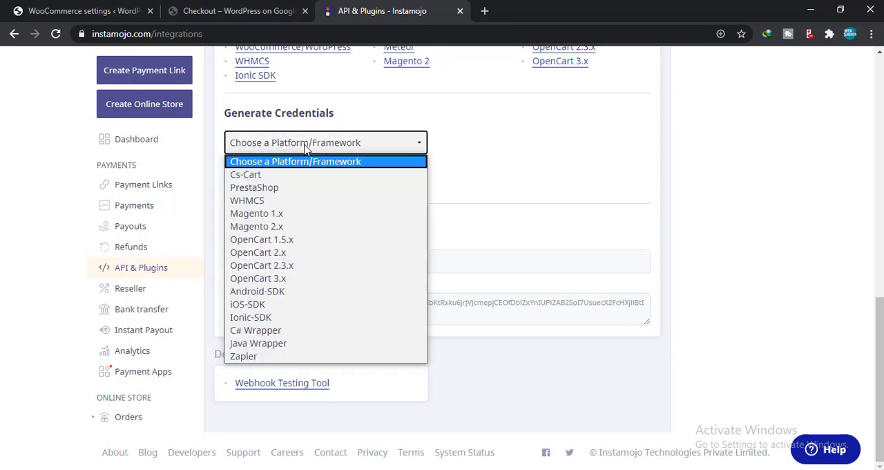
click(476, 195)
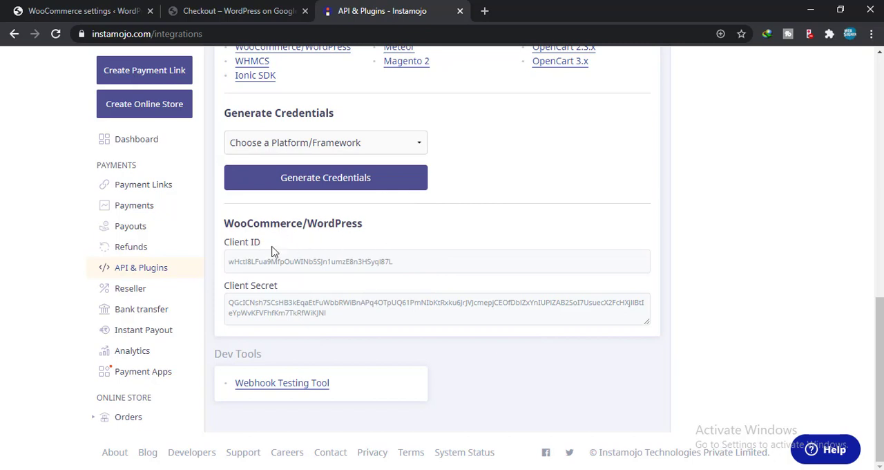
click(287, 150)
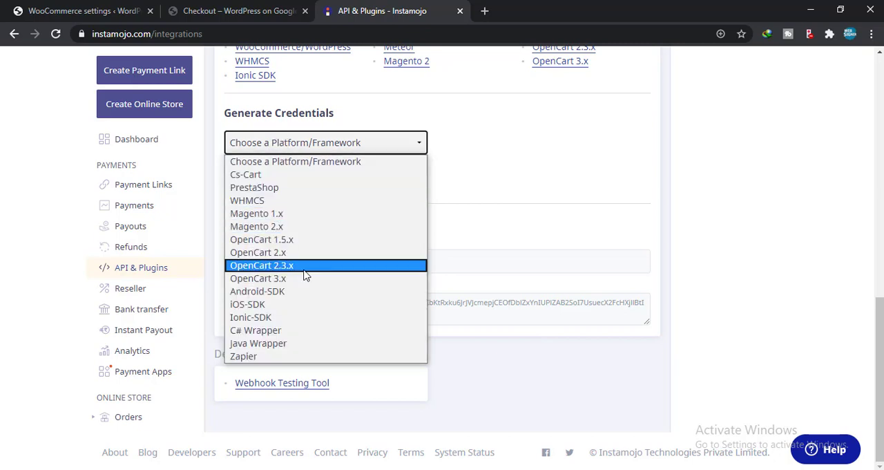
click(537, 190)
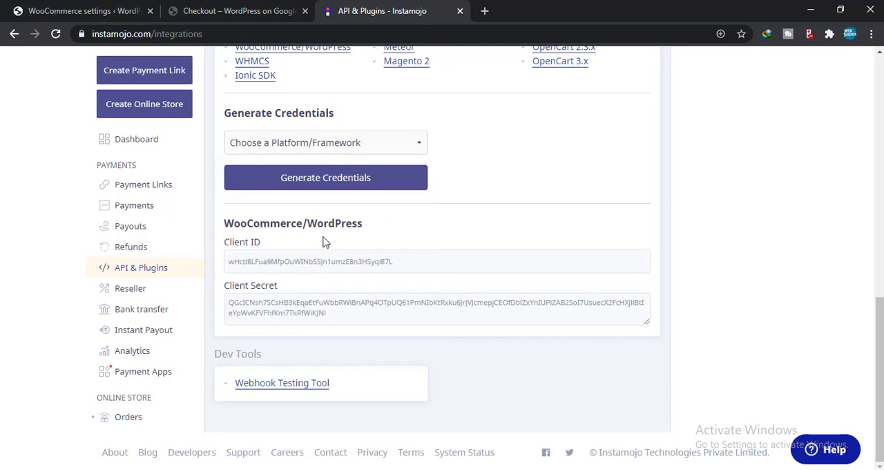
Step: Copy the WooCommerce/WordPress Client ID from Instamojo into the Client ID field of the store's Instamojo payment settings
click(407, 267)
key(ctrl+c)
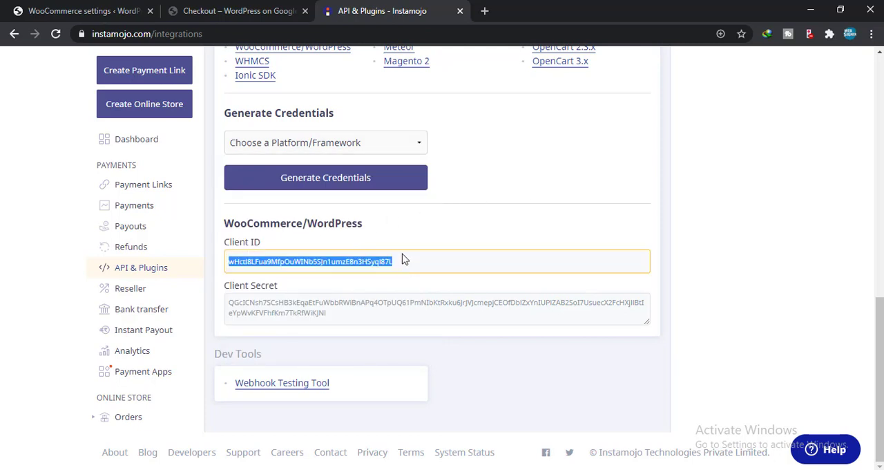
click(207, 11)
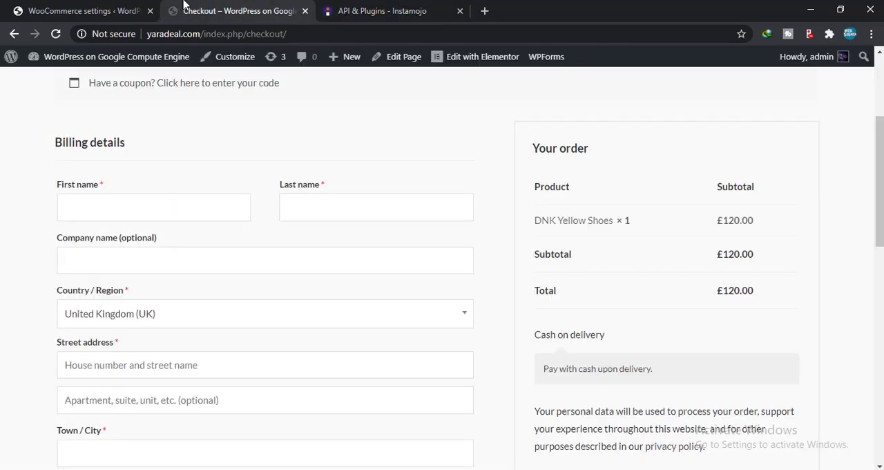
click(118, 11)
scroll(270, 343, down, 1)
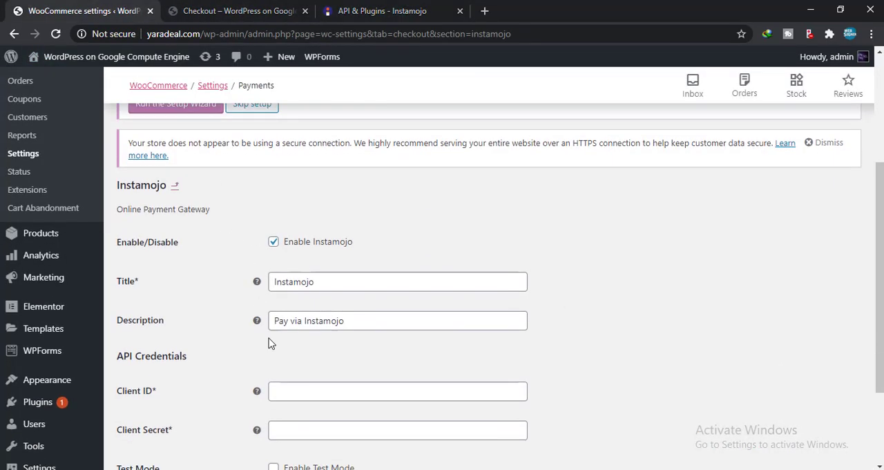
click(298, 395)
key(ctrl+v)
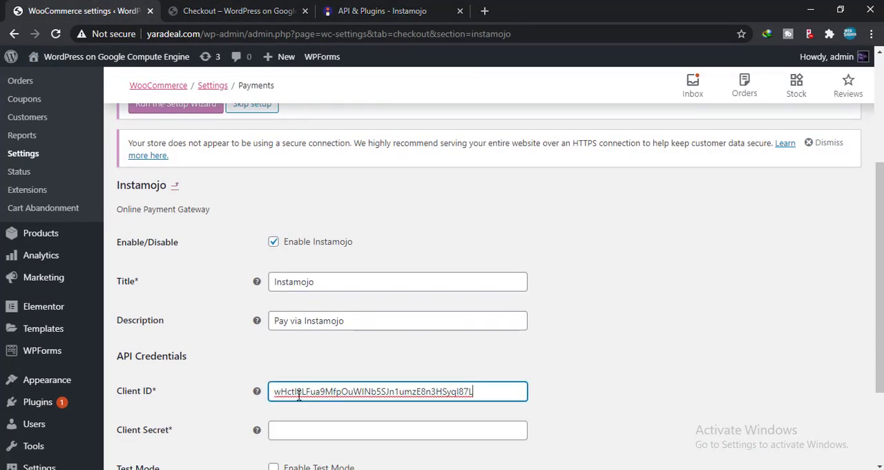
Step: Copy the Client Secret from Instamojo into the Client Secret field of the store's payment settings and save the changes
click(405, 8)
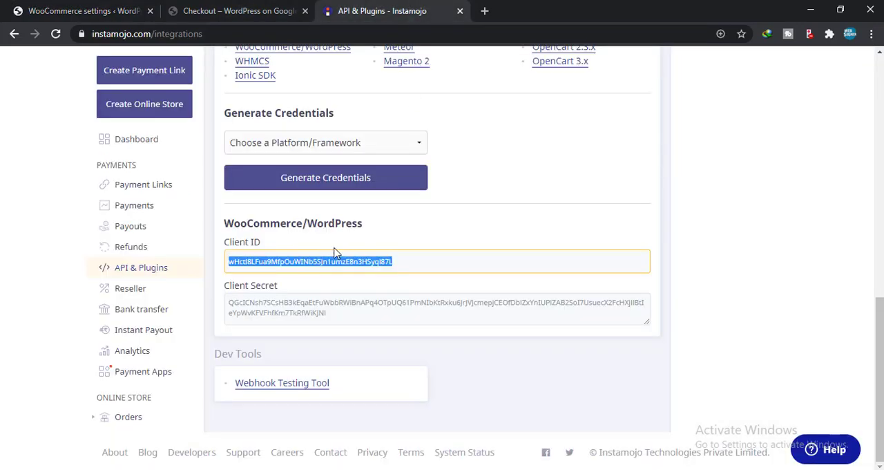
click(309, 314)
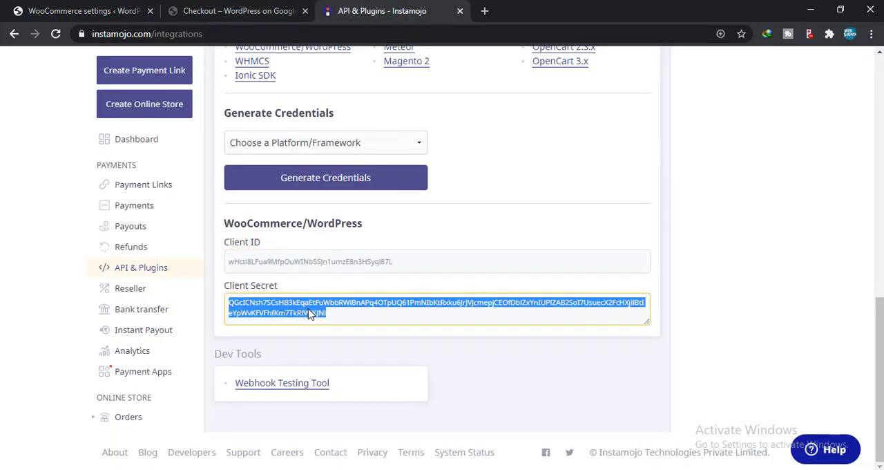
click(100, 11)
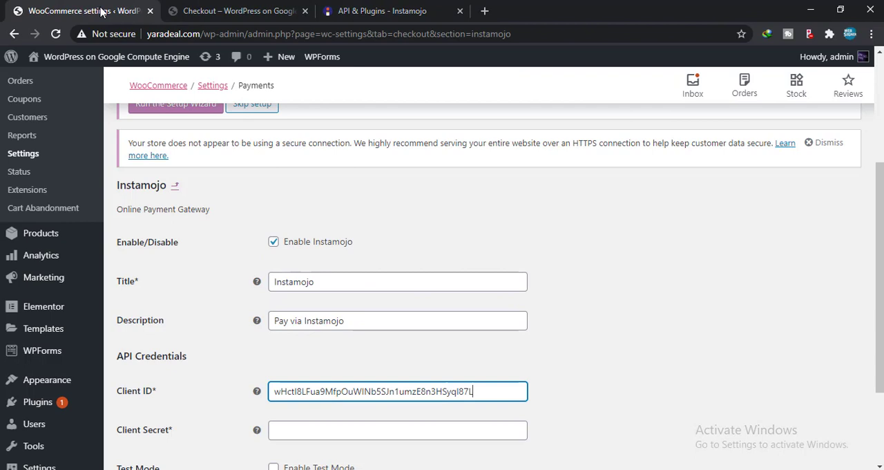
click(344, 431)
key(ctrl+v)
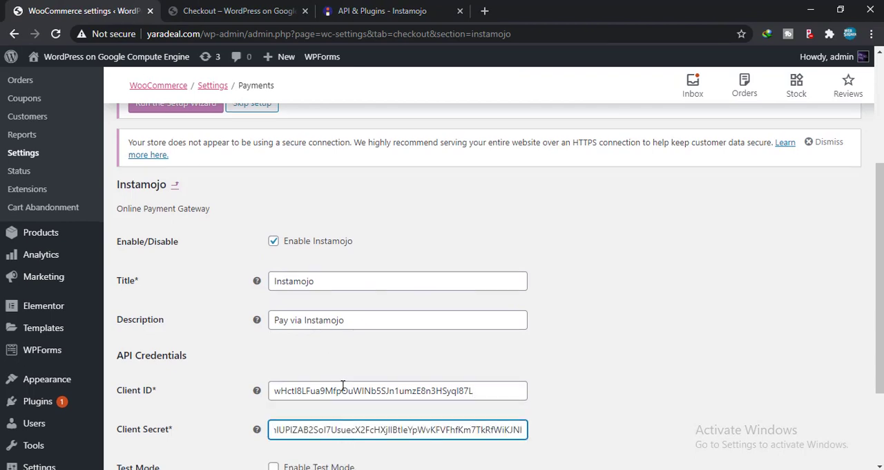
scroll(344, 434, down, 3)
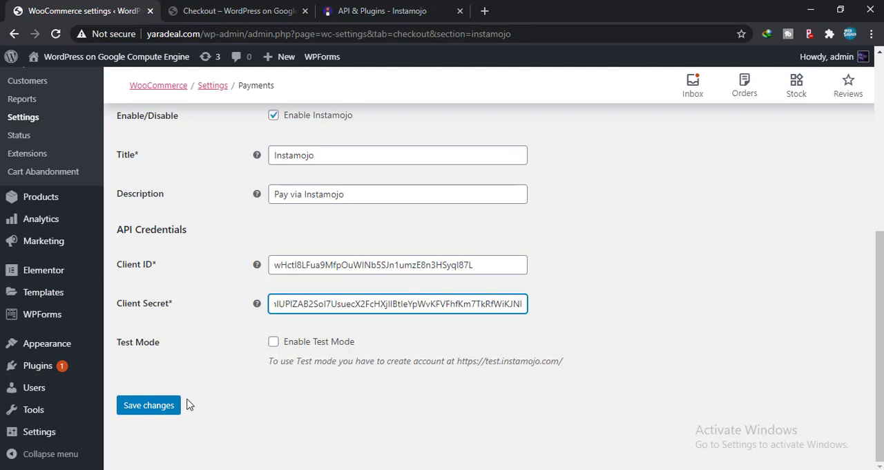
click(162, 414)
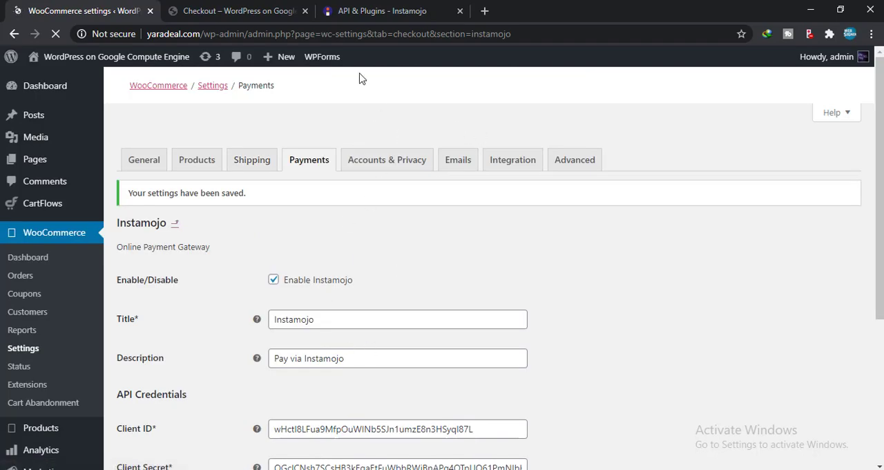
Step: Reload the store's checkout page and try to place the order with Instamojo as the payment method
click(247, 11)
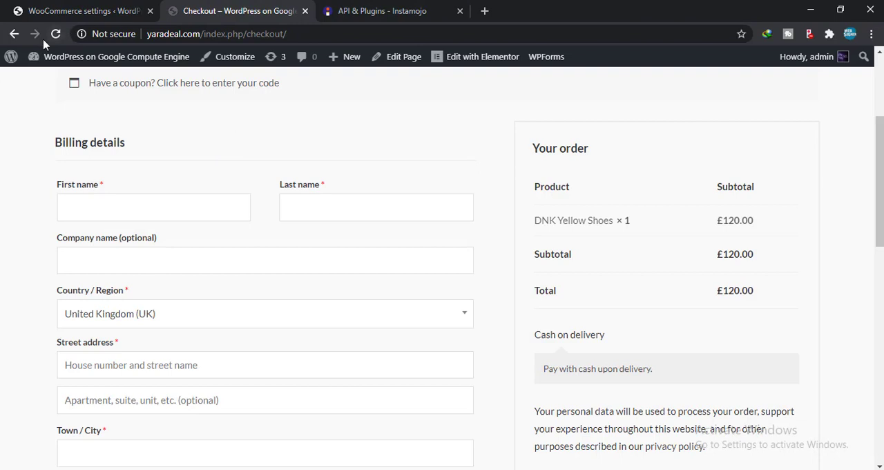
click(57, 33)
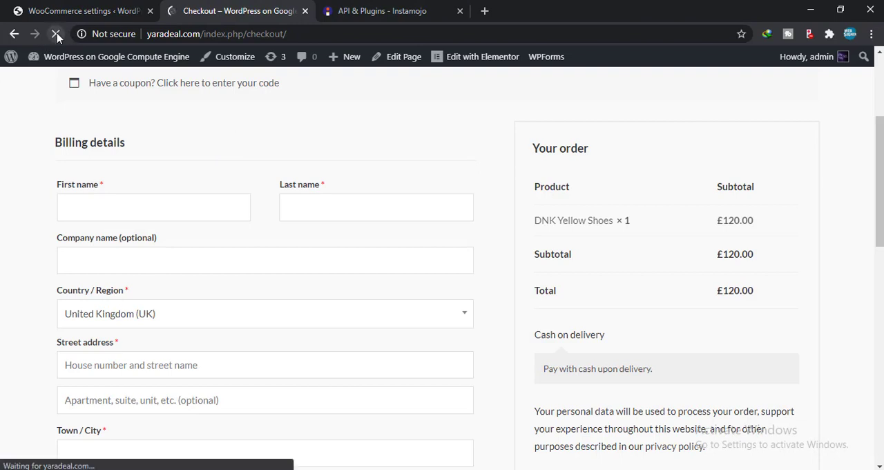
scroll(622, 337, down, 1)
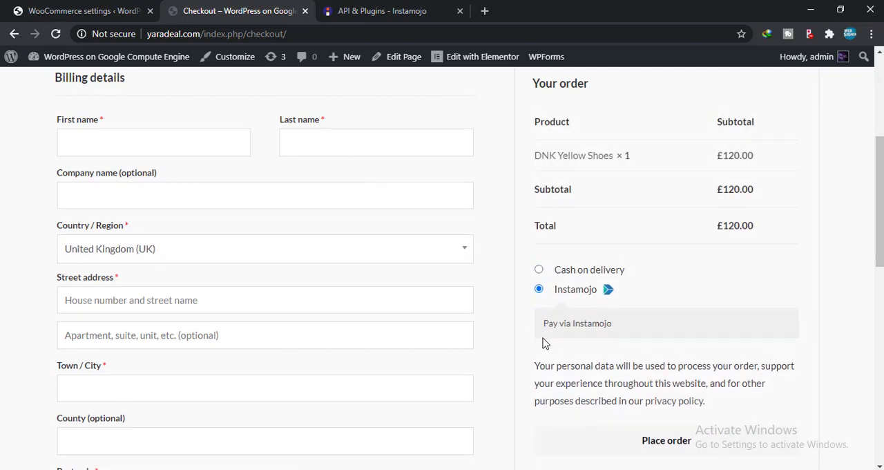
scroll(663, 380, down, 2)
click(644, 309)
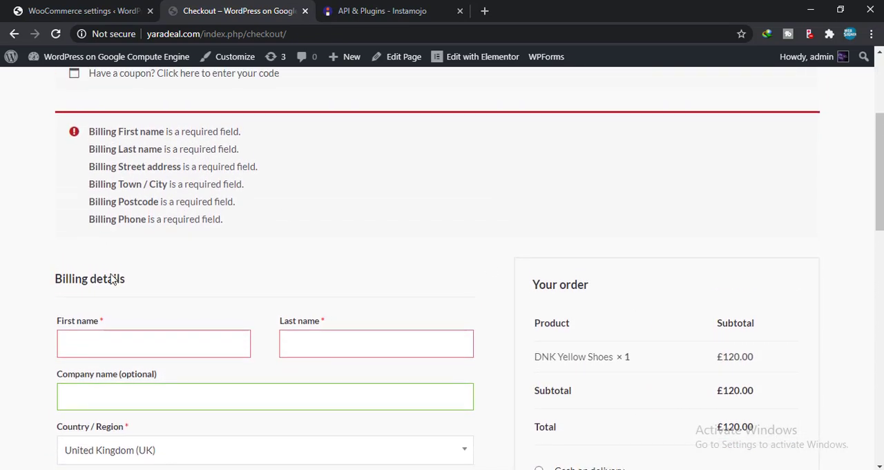
Step: Fill in the required billing details, including the customer's first and last name, and place the order through Instamojo
click(125, 345)
click(113, 379)
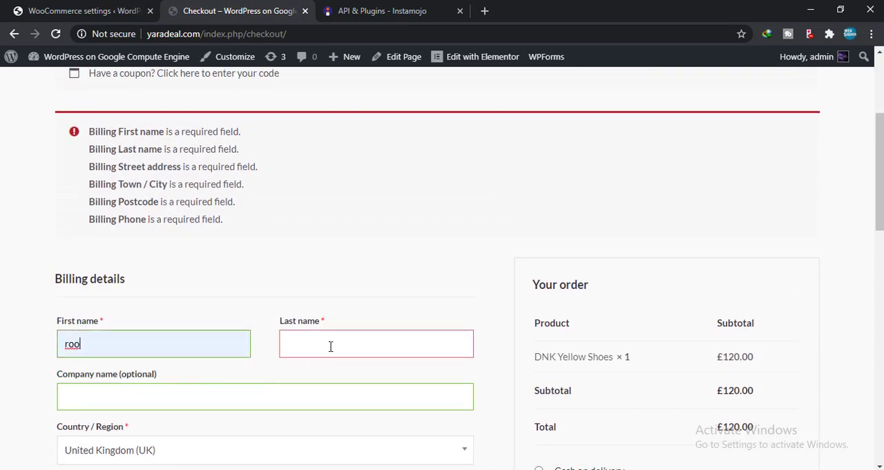
text(d)
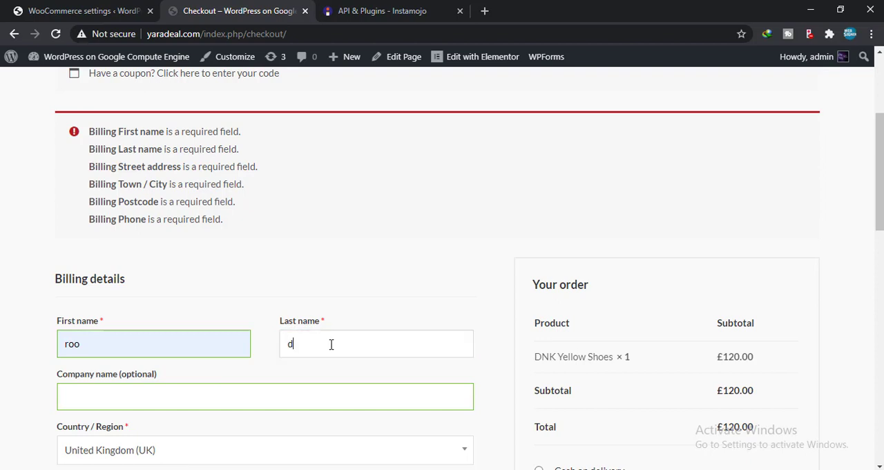
text(gf)
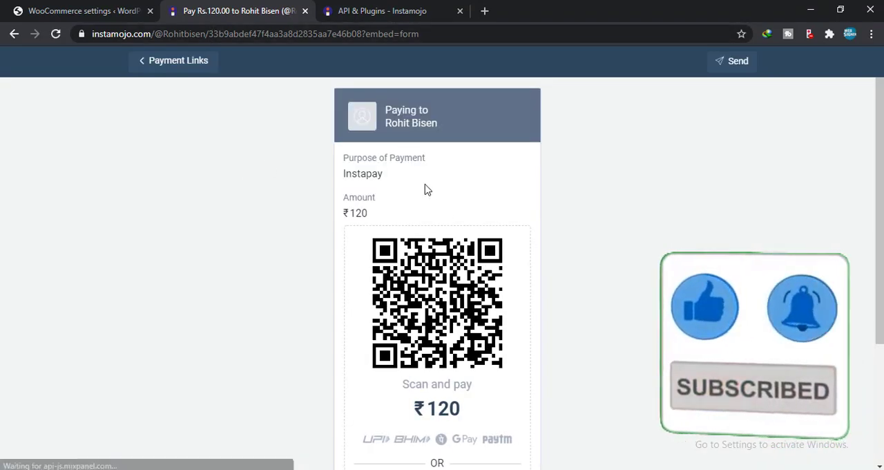
Step: Examine the Instamojo payment page's UPI QR code, the additional payment options and the available wallets
scroll(424, 188, down, 2)
scroll(427, 190, up, 1)
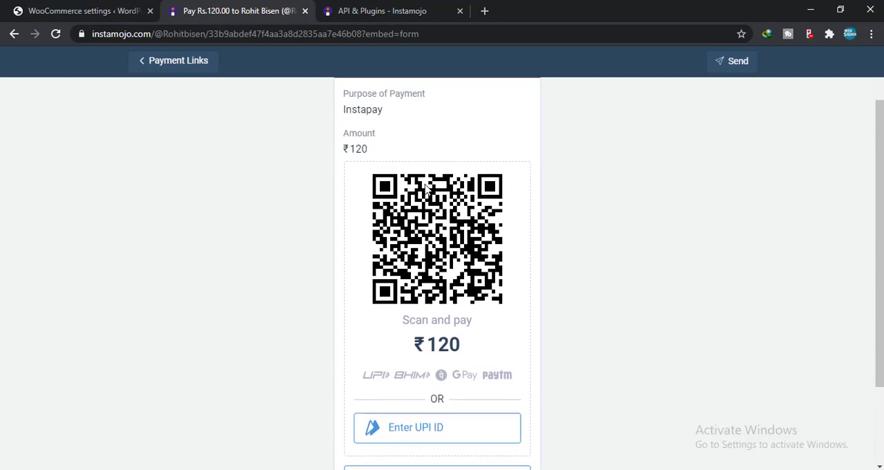
scroll(427, 188, up, 1)
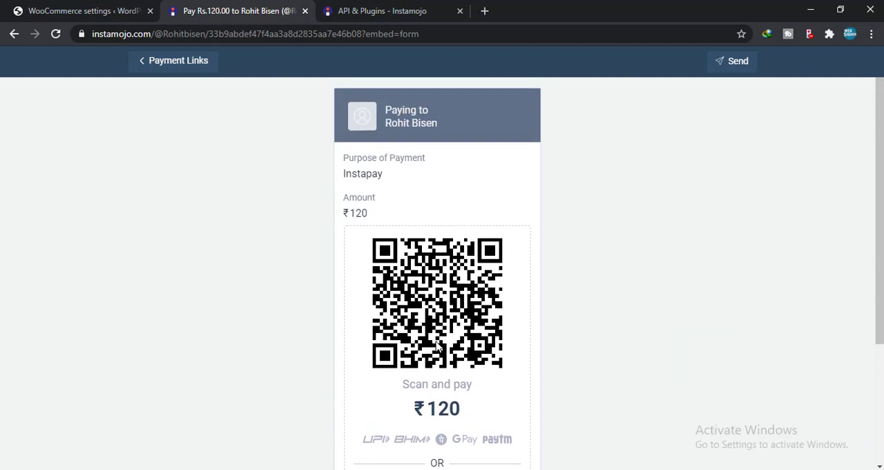
scroll(438, 348, down, 2)
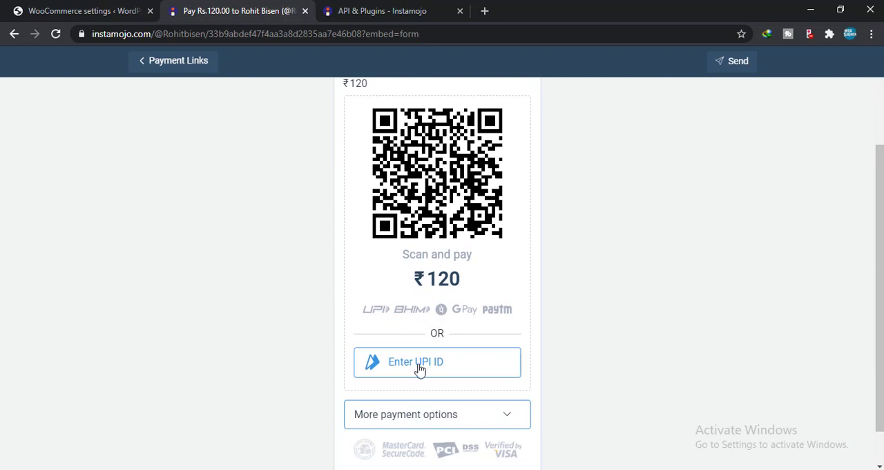
click(397, 421)
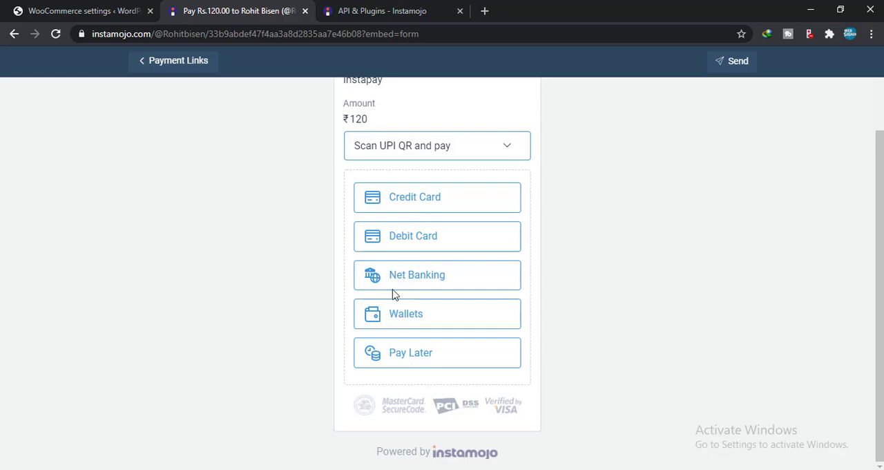
click(403, 319)
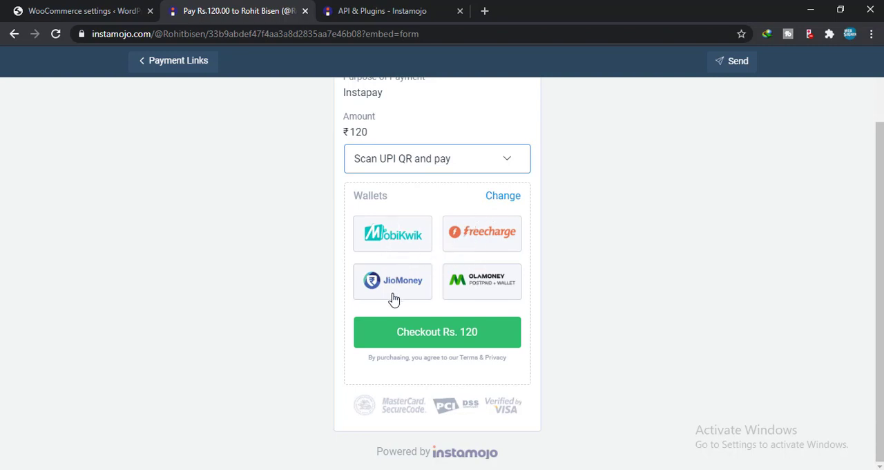
click(497, 197)
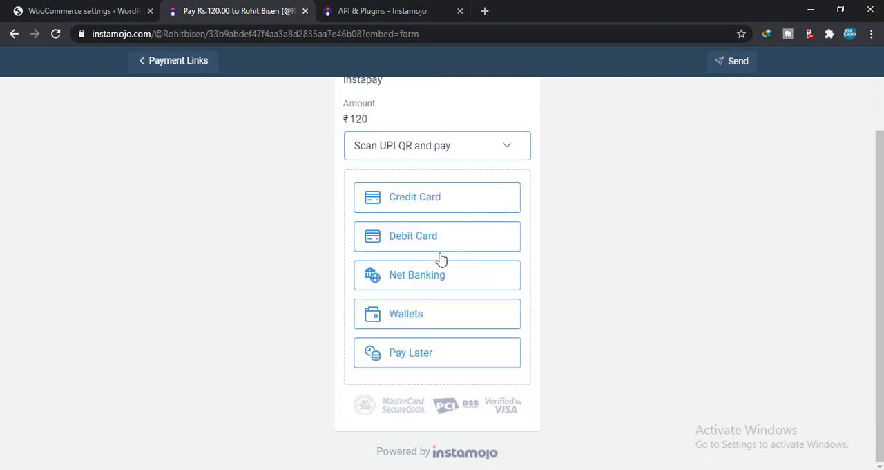
Step: Examine the Net Banking choices and the list of other banks, and return to the UPI QR payment option
click(440, 276)
scroll(442, 276, down, 1)
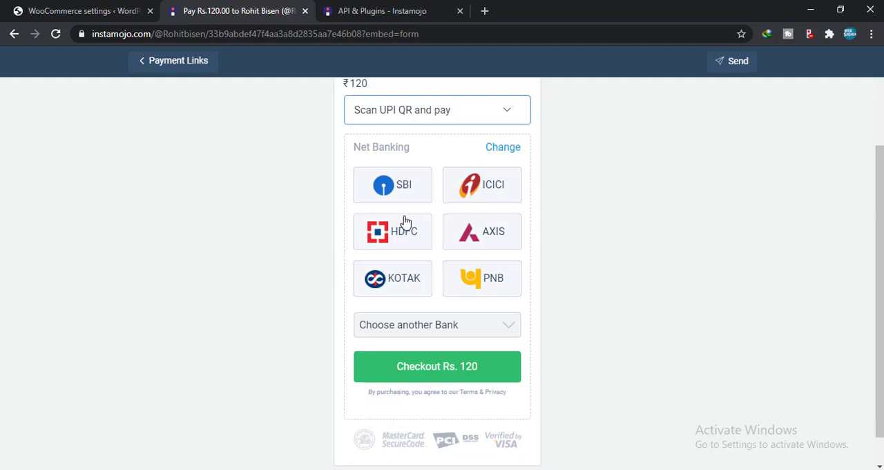
click(421, 330)
scroll(438, 214, down, 8)
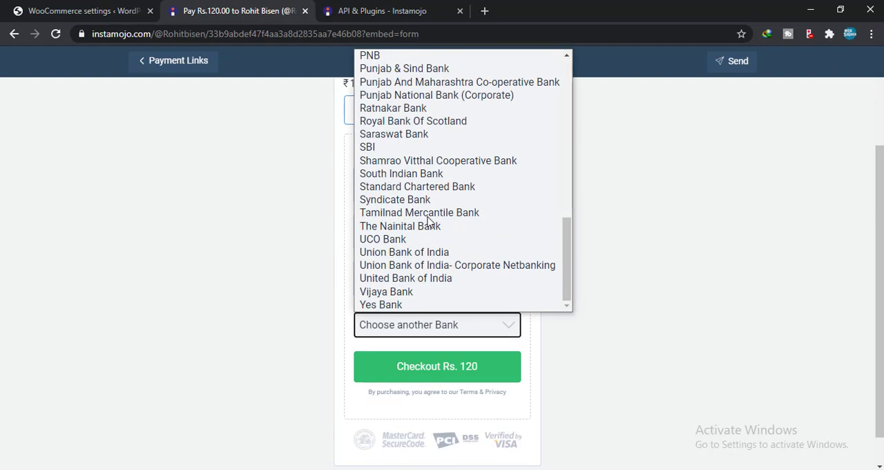
scroll(430, 227, up, 8)
click(488, 326)
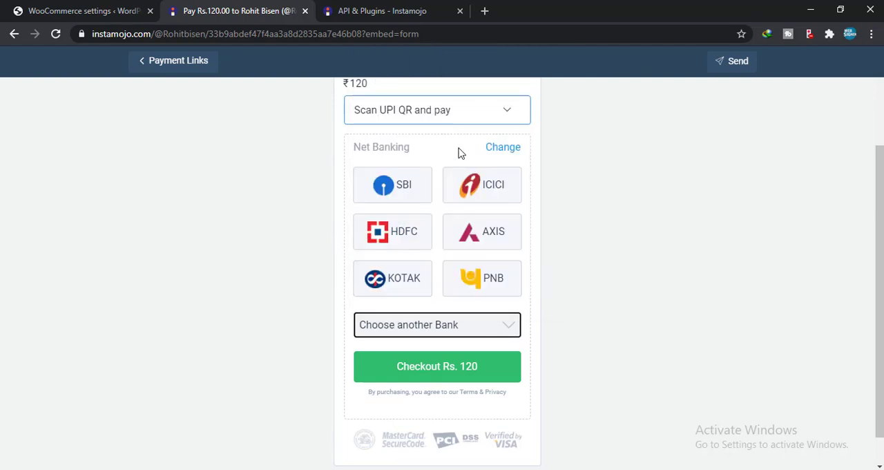
click(505, 120)
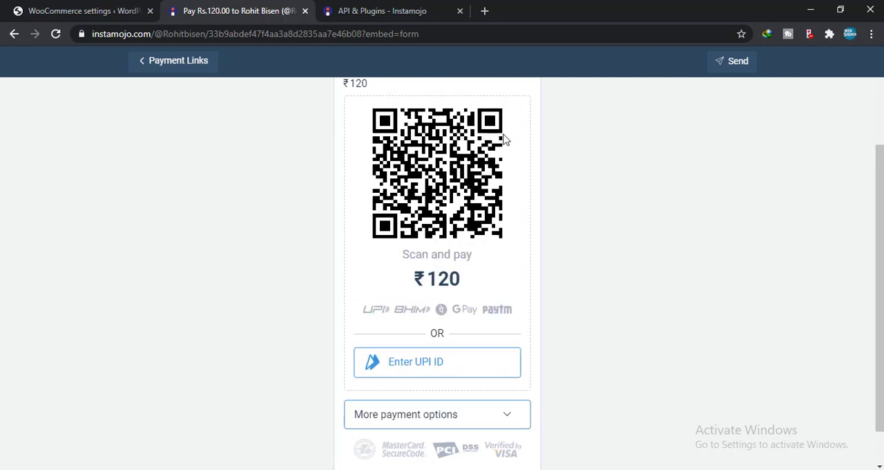
scroll(446, 263, down, 1)
scroll(436, 302, up, 3)
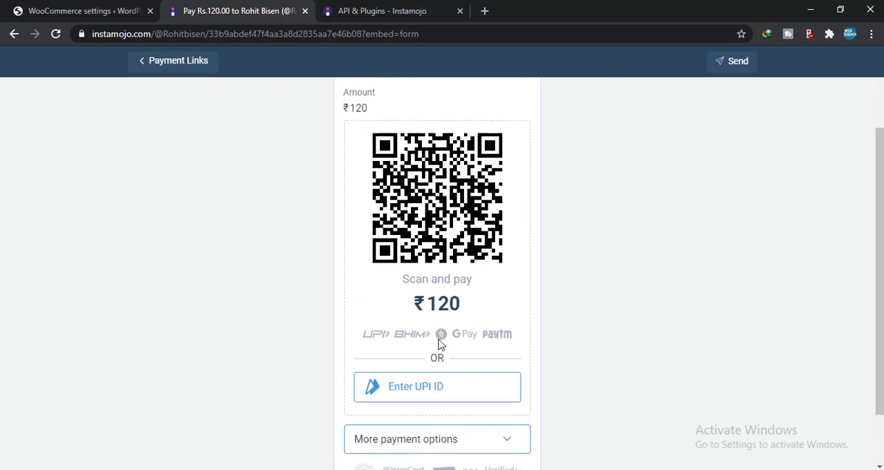
Step: Review the saved Instamojo credentials in the WooCommerce payment settings and return to the WordPress dashboard
click(369, 9)
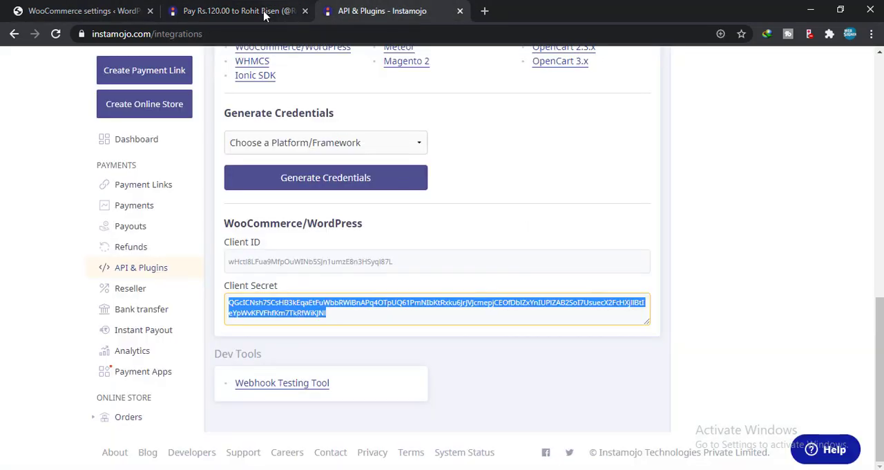
click(128, 10)
scroll(300, 289, down, 5)
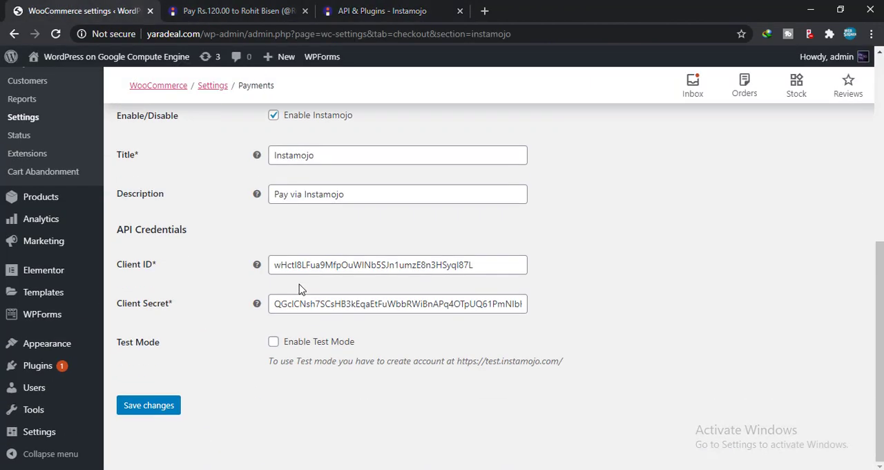
scroll(300, 289, up, 5)
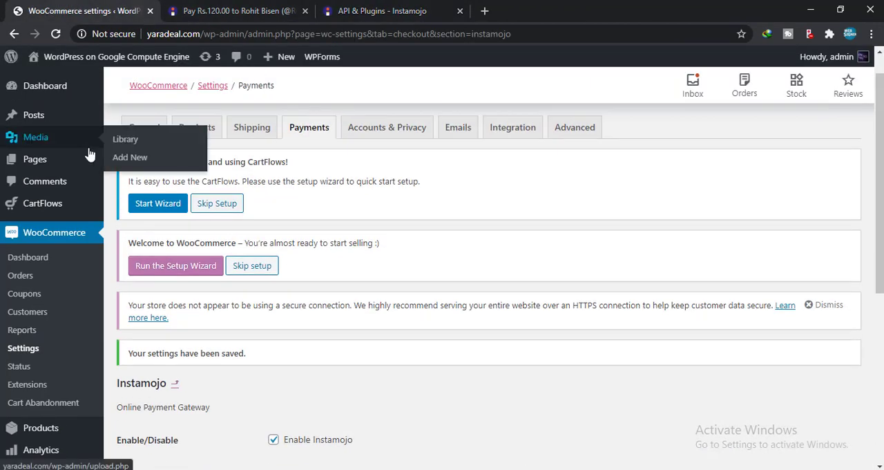
mouse_move(75, 95)
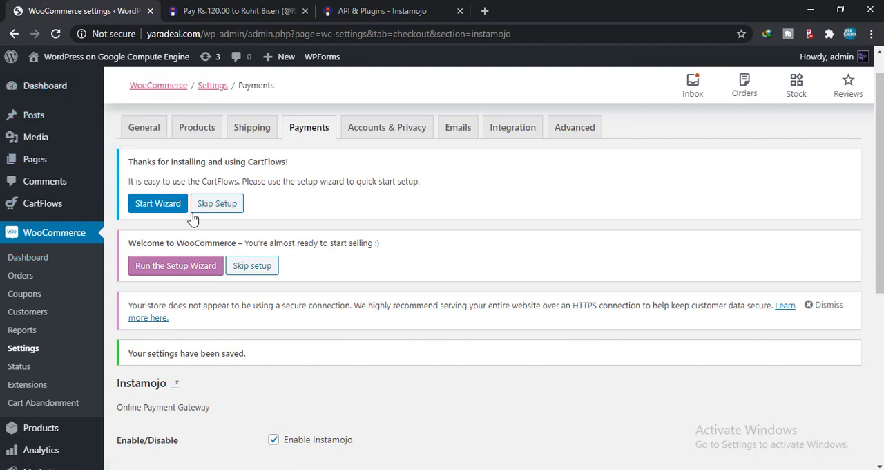
click(27, 85)
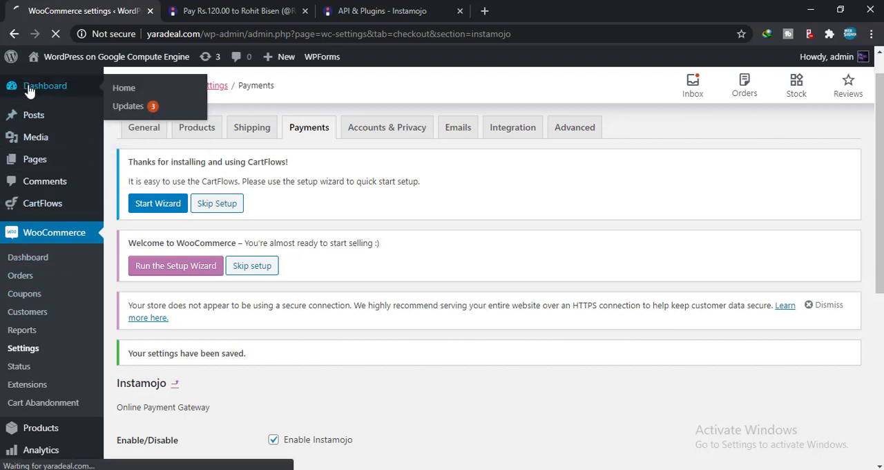
Step: Close the Instamojo payment page opened from the store's checkout
click(197, 10)
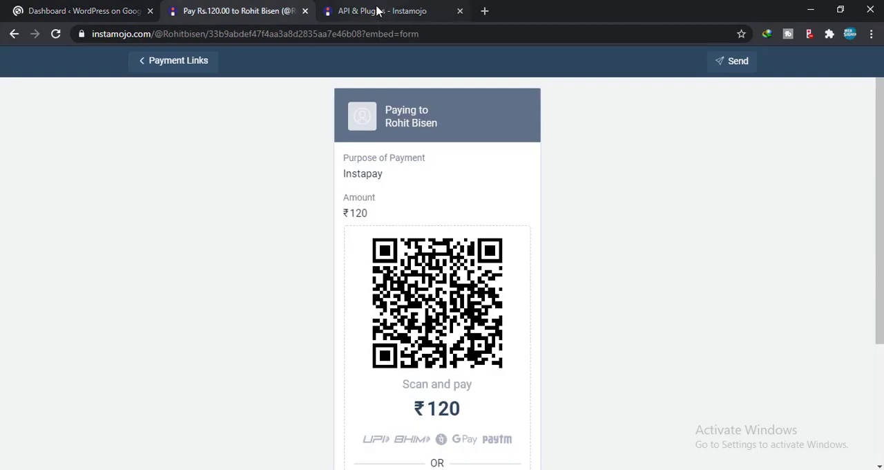
click(379, 12)
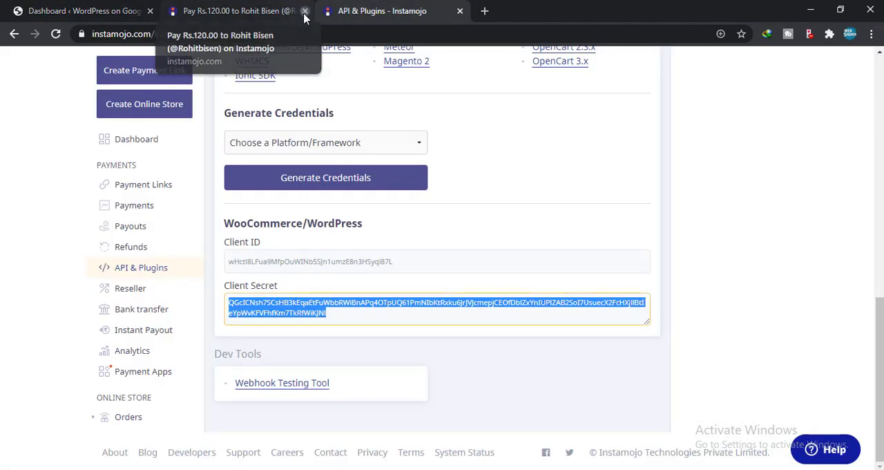
click(305, 11)
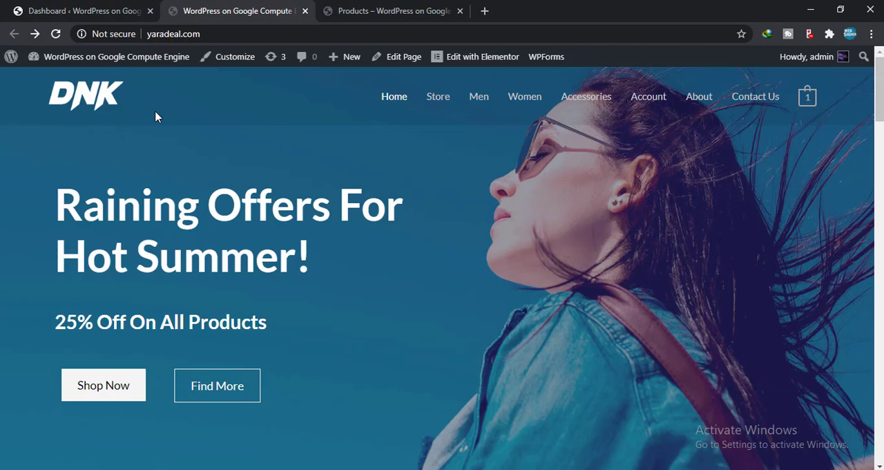
Step: Examine the store's homepage from the hero banner through brands, offers, products and the special edition section to the footer
scroll(221, 174, down, 5)
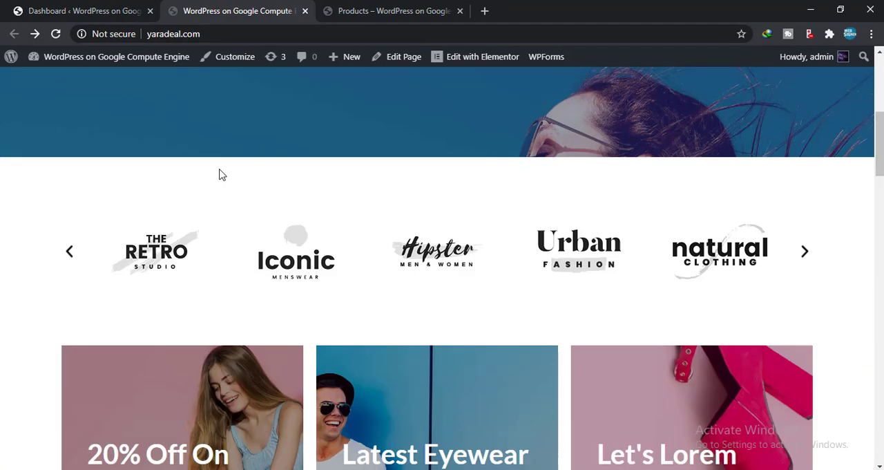
scroll(153, 130, up, 5)
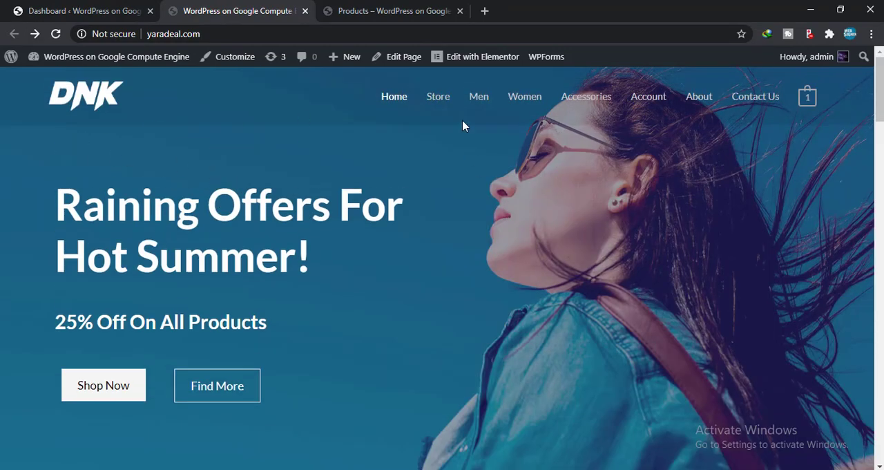
scroll(525, 373, down, 2)
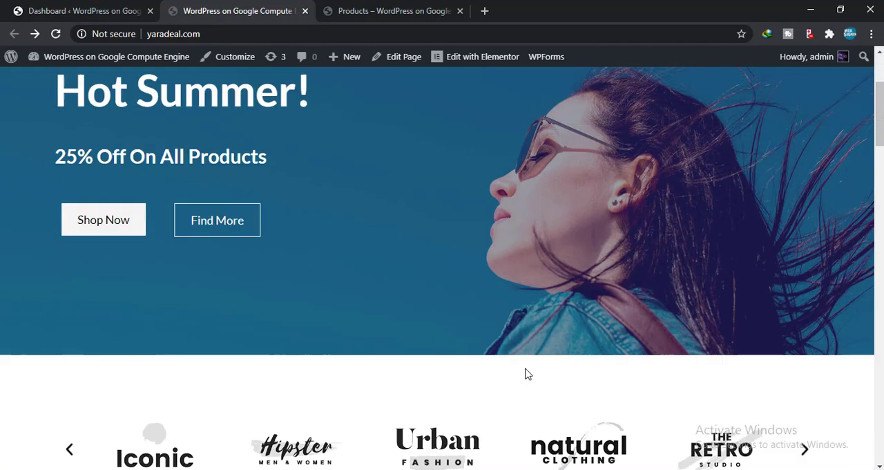
scroll(211, 365, down, 4)
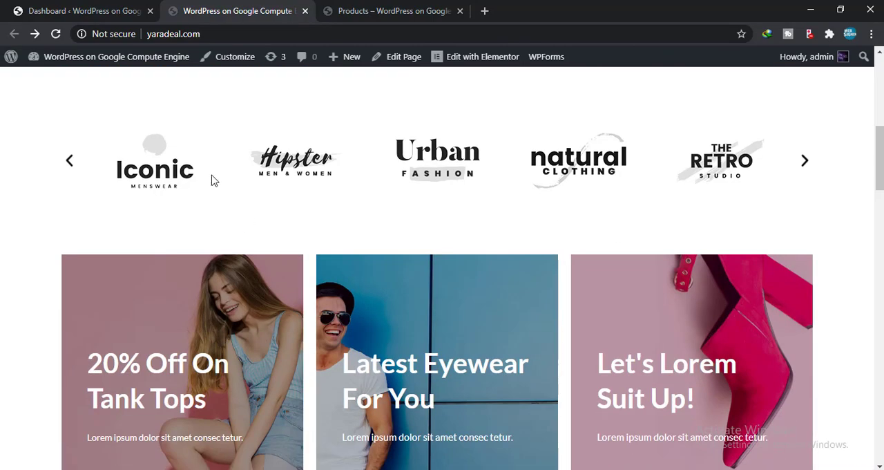
scroll(515, 325, down, 3)
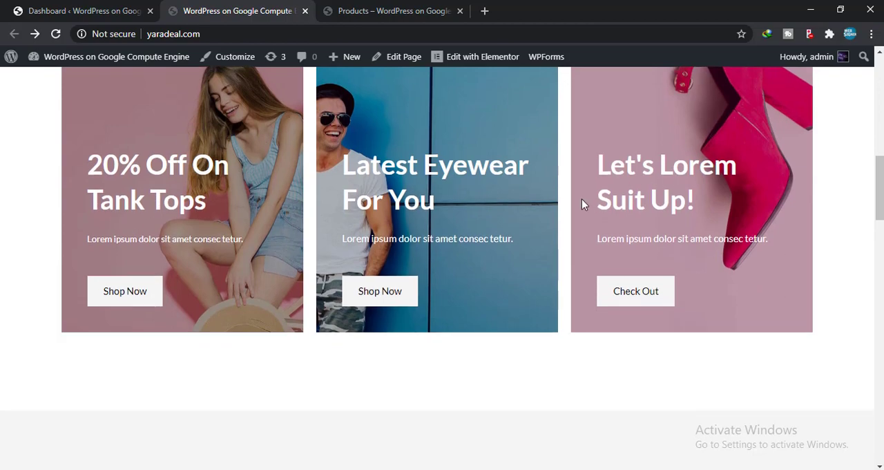
scroll(582, 198, down, 4)
scroll(442, 205, down, 5)
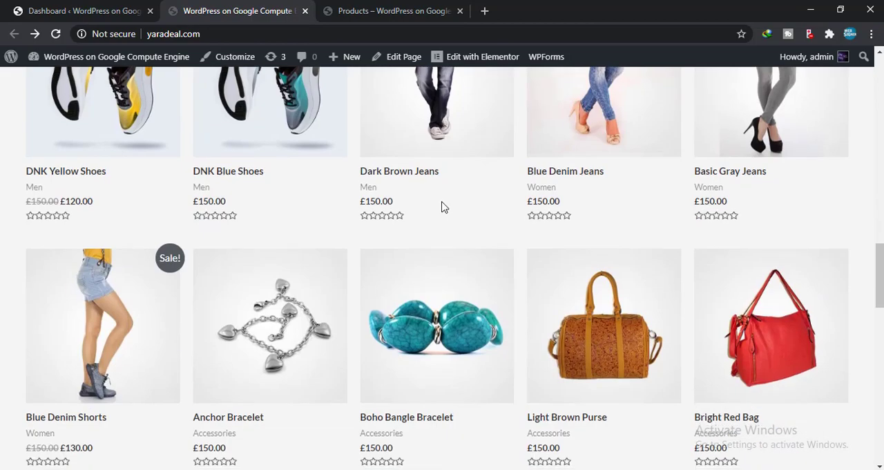
scroll(297, 260, down, 4)
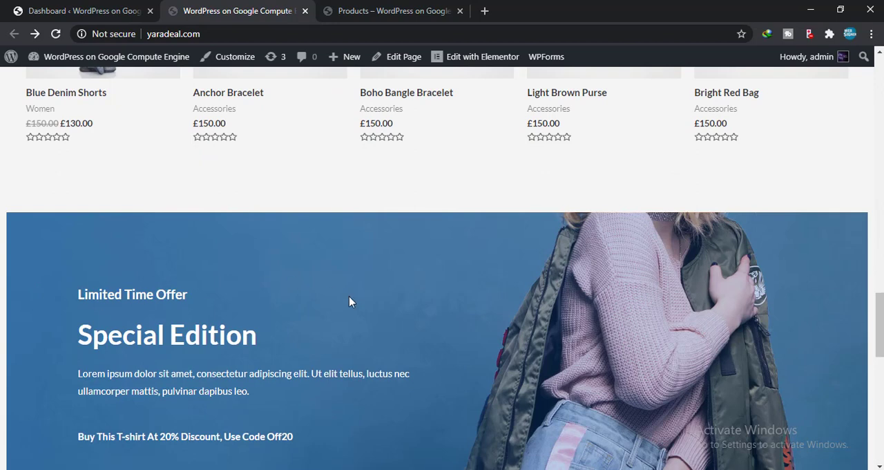
scroll(125, 225, down, 3)
scroll(290, 236, down, 4)
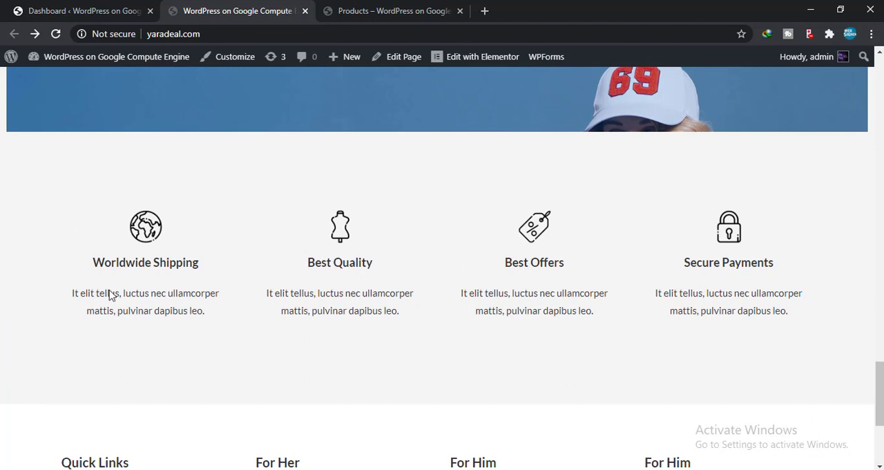
scroll(728, 260, down, 3)
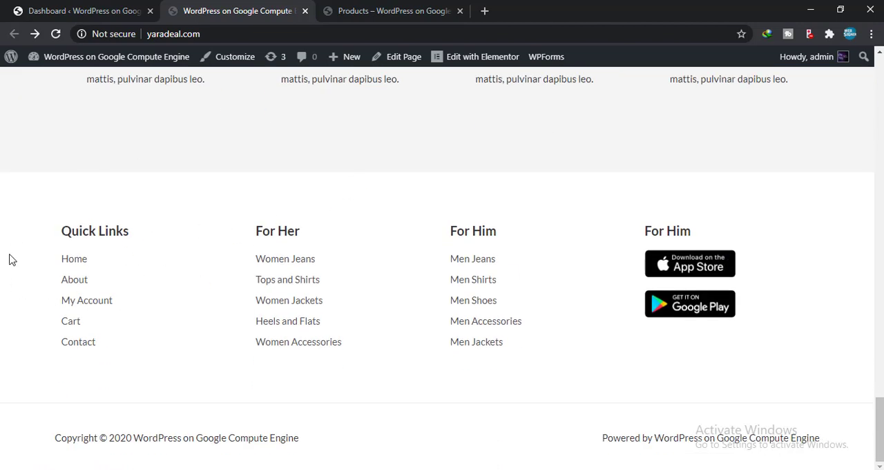
scroll(723, 239, up, 15)
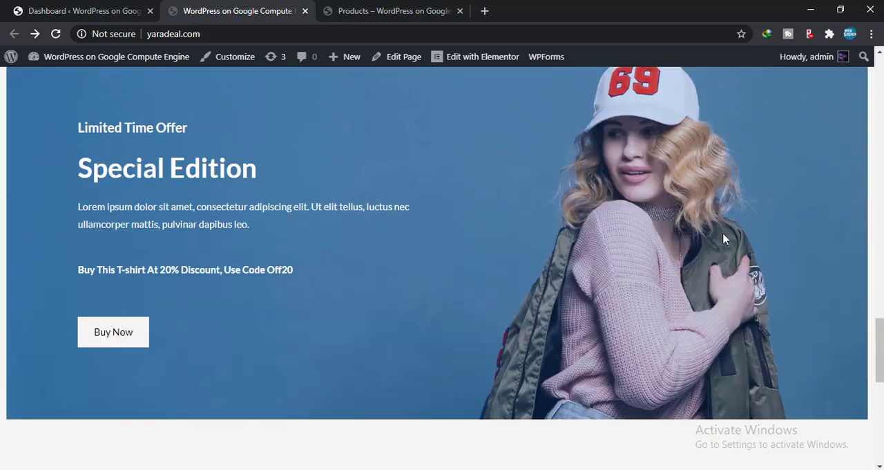
scroll(725, 239, up, 5)
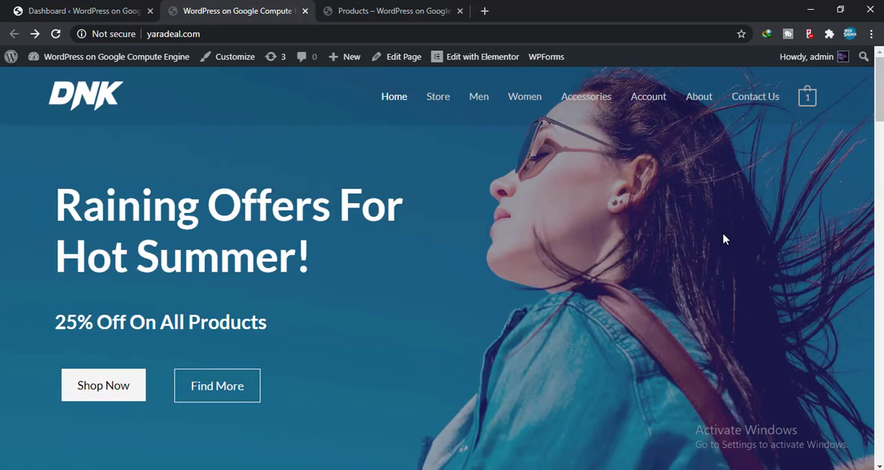
Step: Open the store's homepage for editing in Elementor and close the Products page
mouse_move(463, 61)
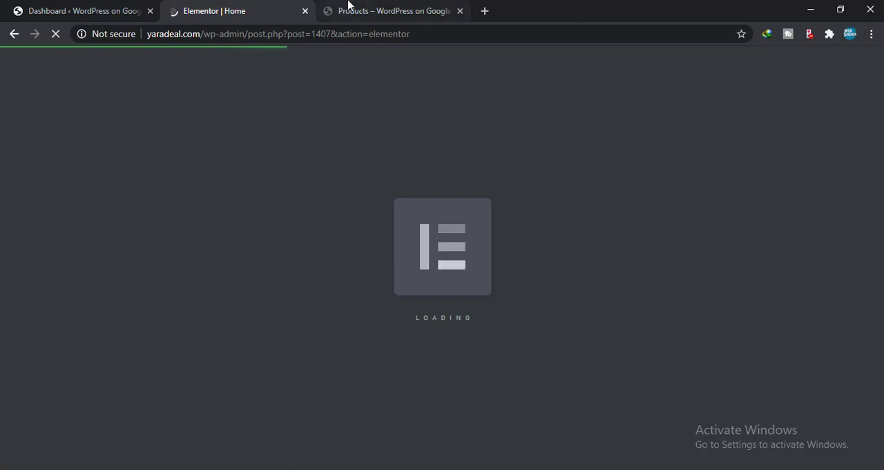
click(446, 9)
click(460, 11)
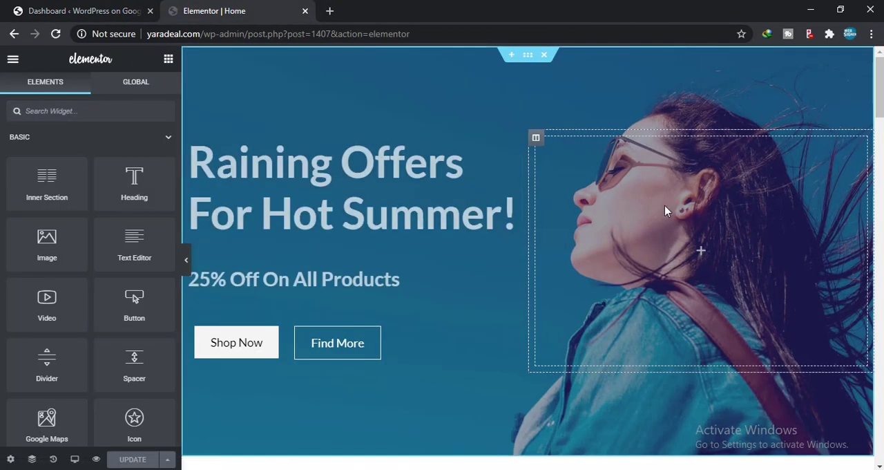
Step: Remove "Raining" from the hero banner's main heading so the title reads "Offers For Hot Summer!"
click(319, 205)
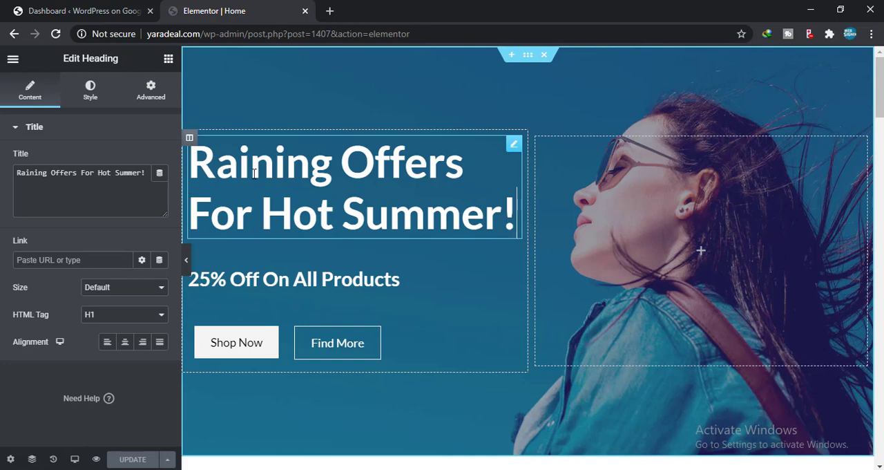
drag(254, 174, 420, 256)
click(76, 181)
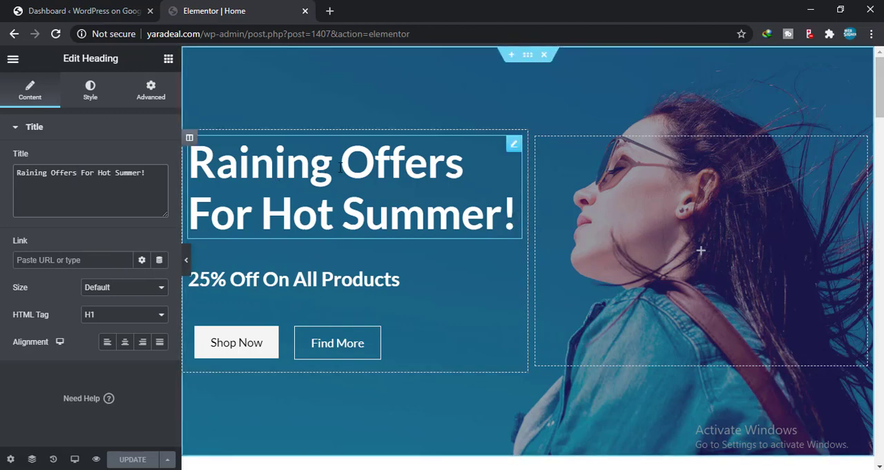
drag(340, 166, 178, 163)
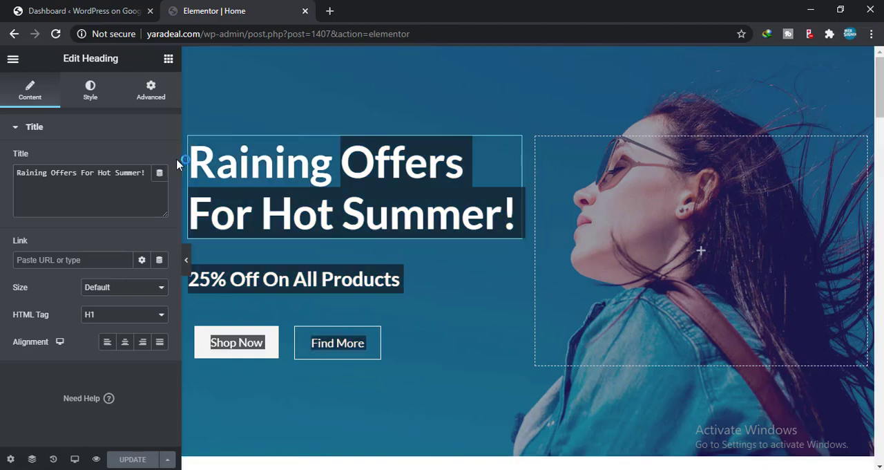
click(244, 164)
drag(341, 166, 183, 172)
key(BackSpace)
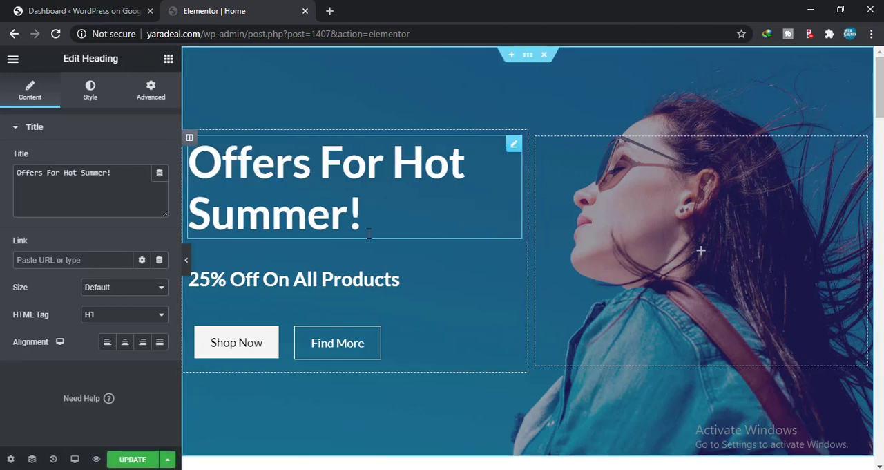
click(206, 277)
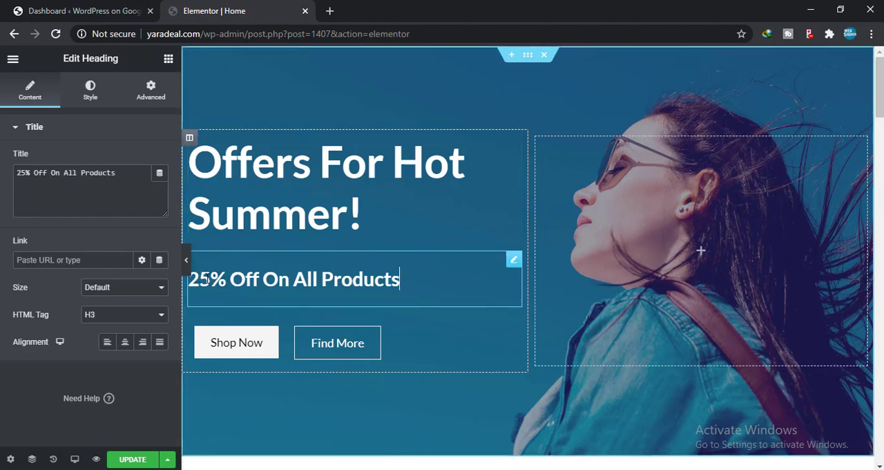
drag(210, 279, 178, 283)
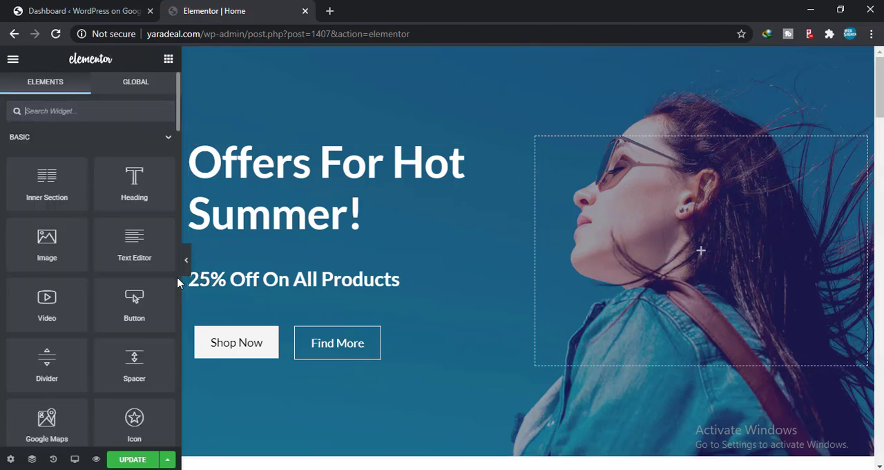
text(50)
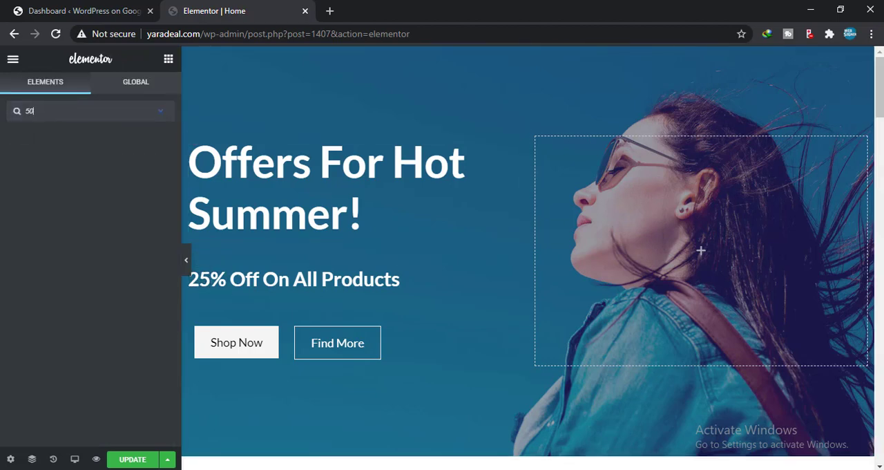
click(160, 113)
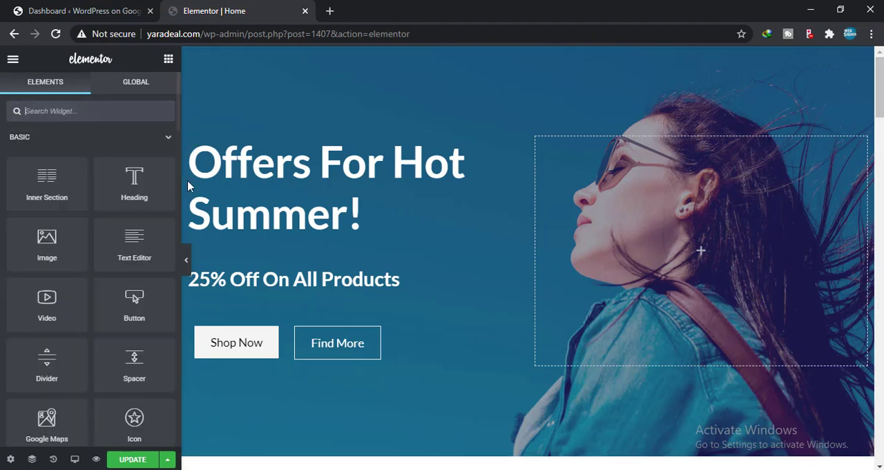
Step: Change the discount in the hero banner's subheading so the title reads "50% Off On All Products"
click(211, 289)
double_click(213, 279)
drag(213, 279, 188, 281)
click(204, 279)
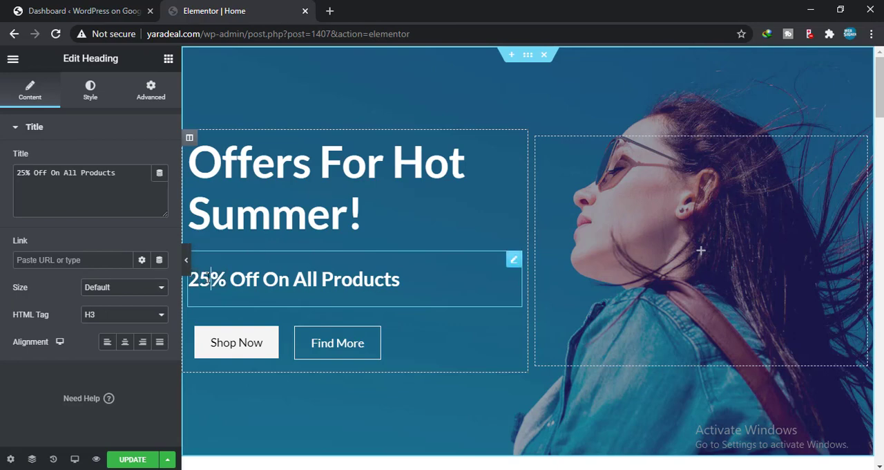
text(0)
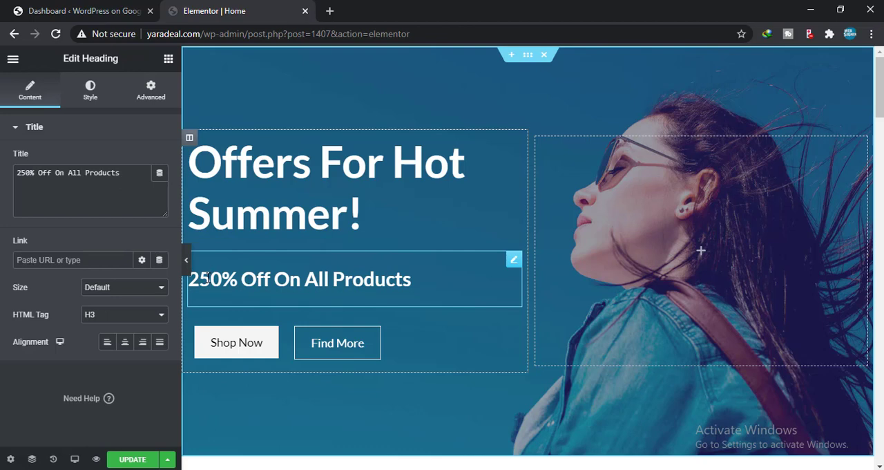
key(BackSpace)
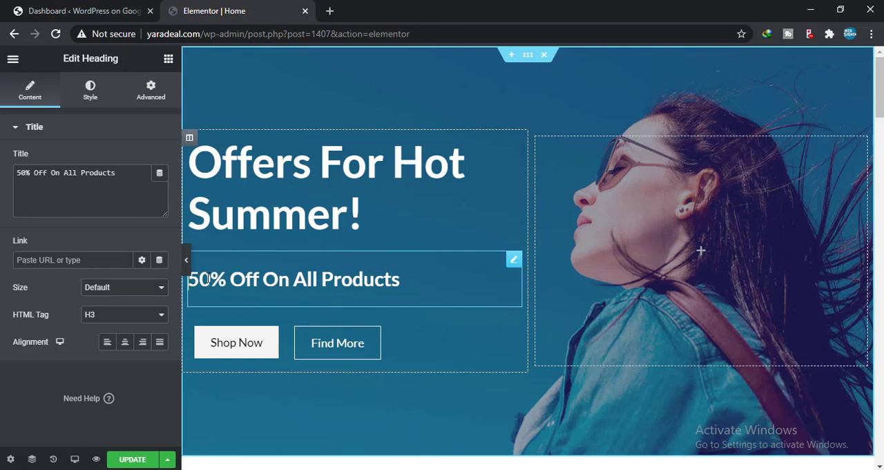
Step: Try removing "Now" from the text of the hero banner's Shop Now button and undo the removal
click(238, 351)
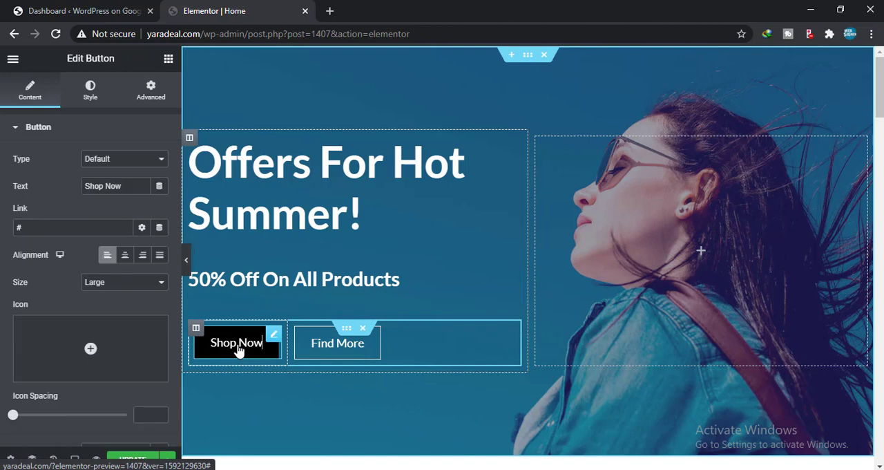
click(125, 186)
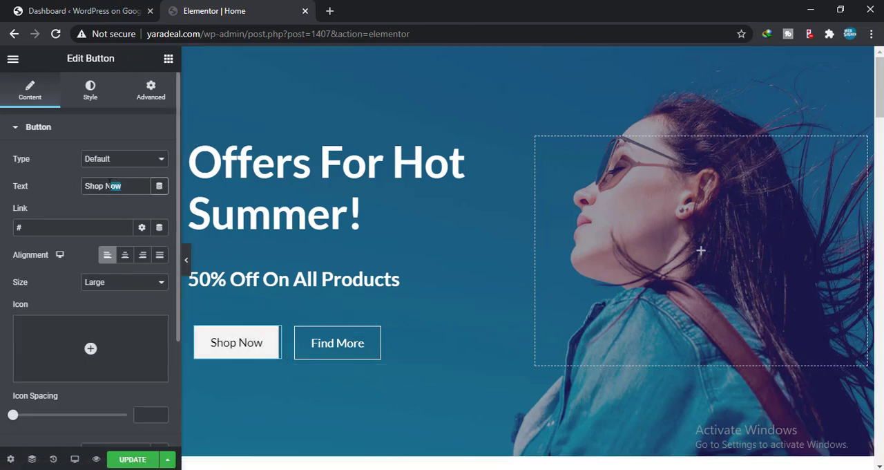
key(BackSpace)
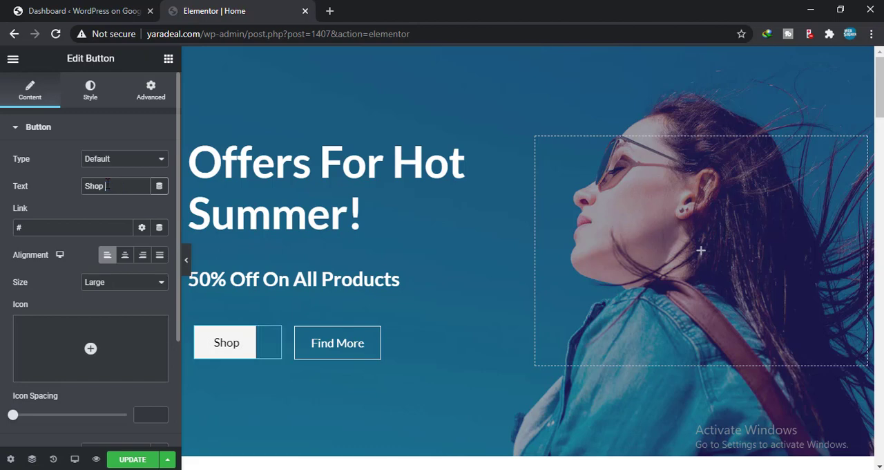
key(ctrl+z)
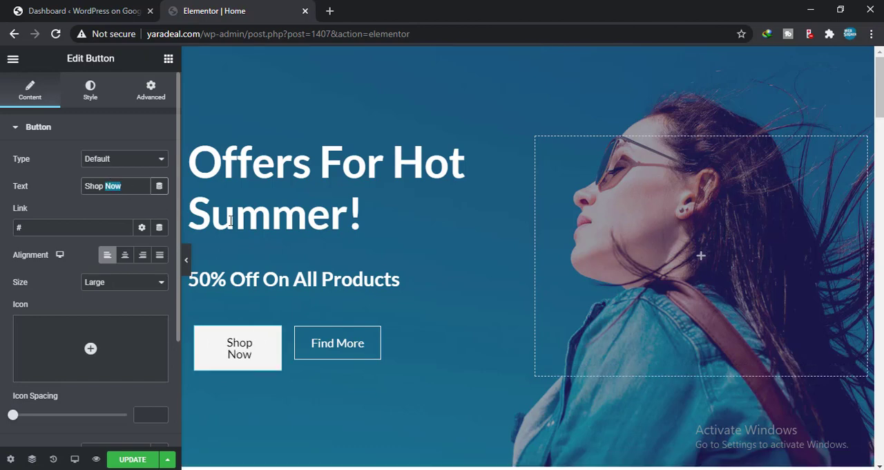
click(269, 276)
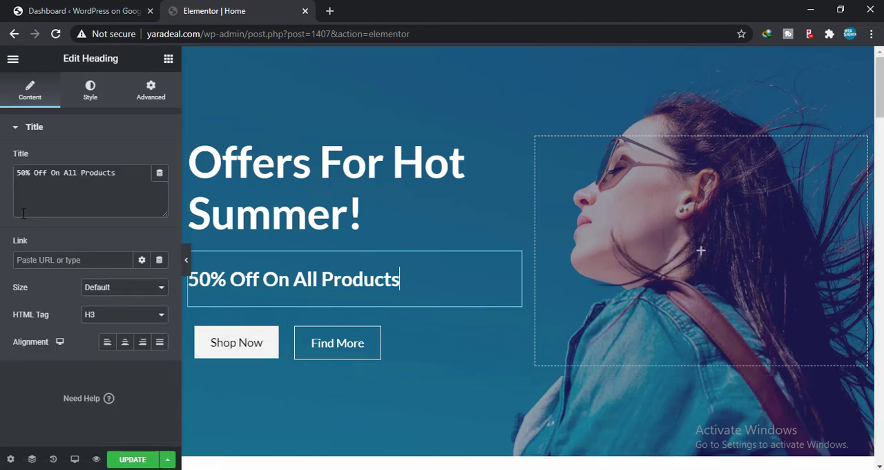
Step: Open the Shop Now button's content settings and inspect its link setting
click(235, 343)
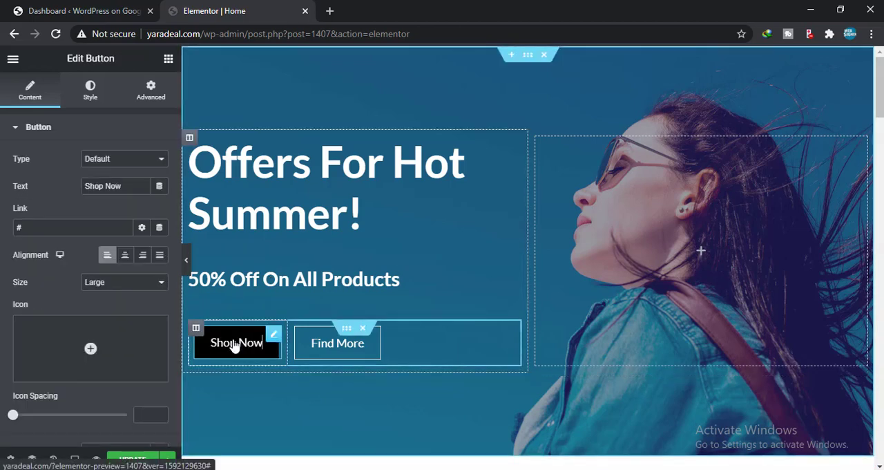
mouse_move(107, 354)
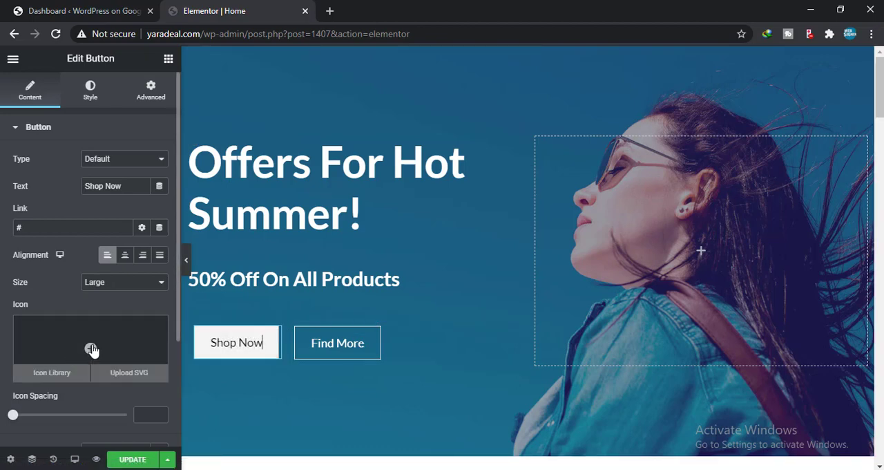
click(32, 228)
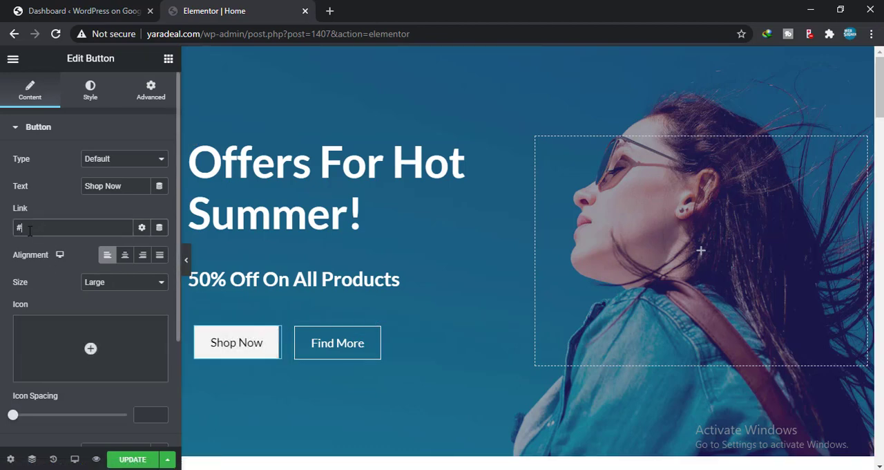
Step: Open the brand logo carousel for editing and browse through its logos
scroll(341, 353, down, 4)
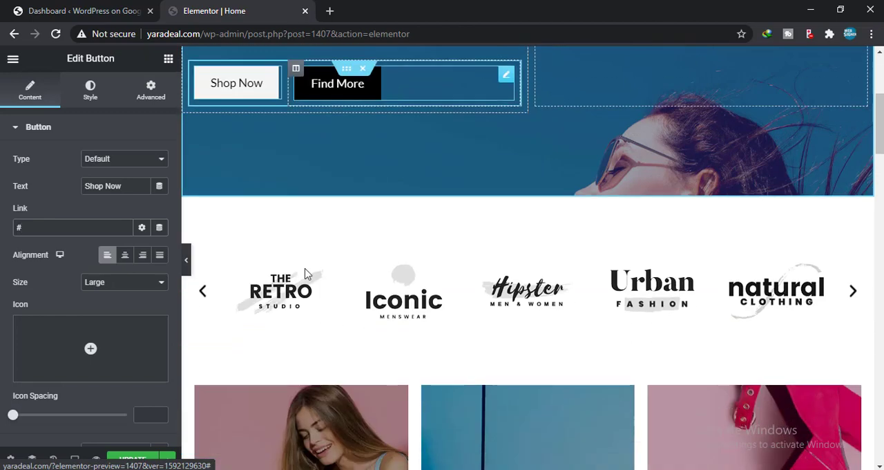
click(538, 266)
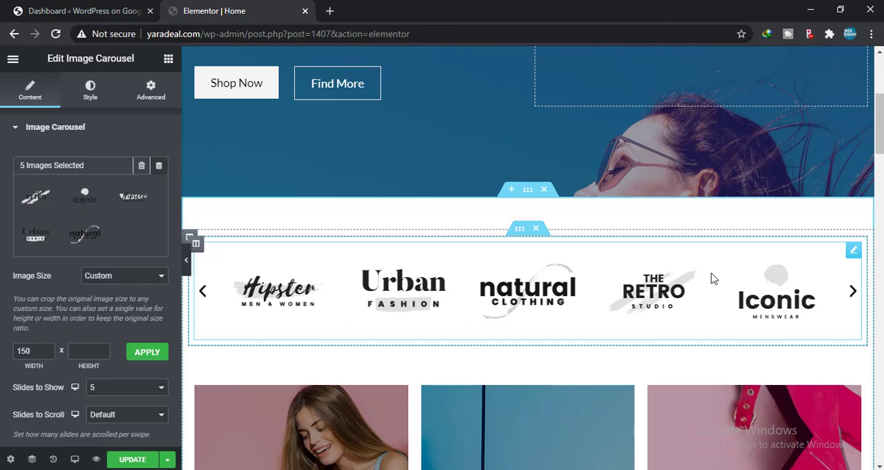
click(852, 291)
click(853, 291)
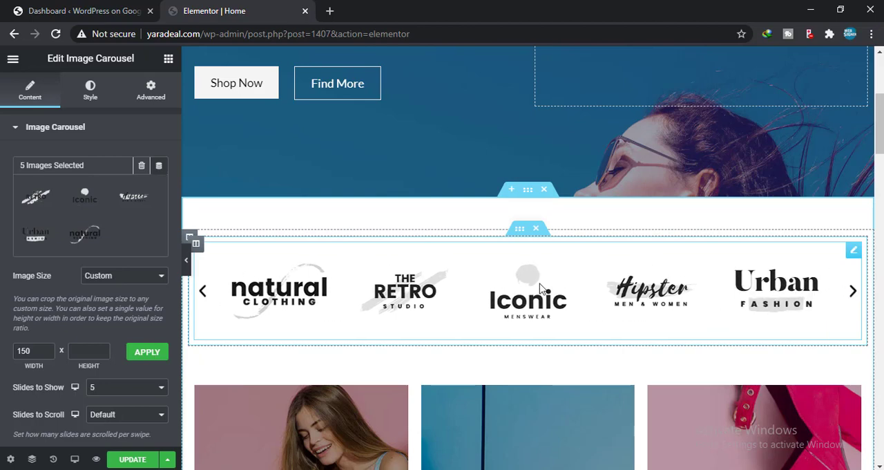
Step: Review the brand logo carousel's content, style and advanced settings
scroll(103, 232, down, 2)
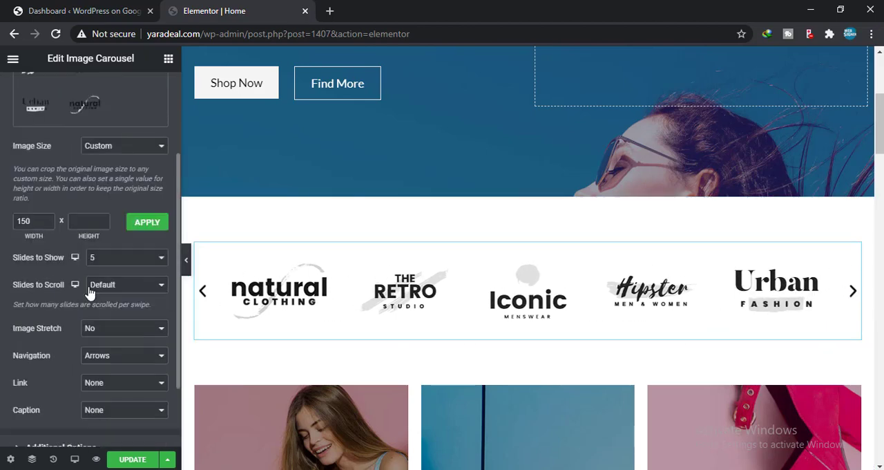
scroll(74, 317, down, 1)
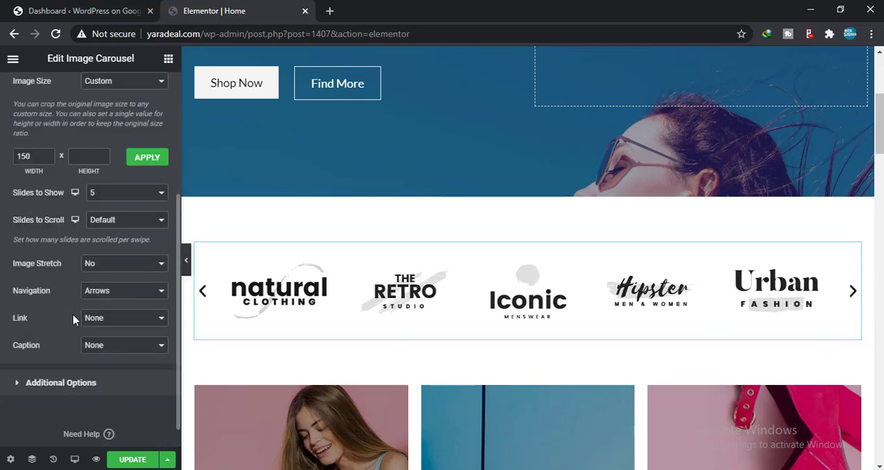
scroll(375, 293, down, 1)
scroll(375, 292, down, 2)
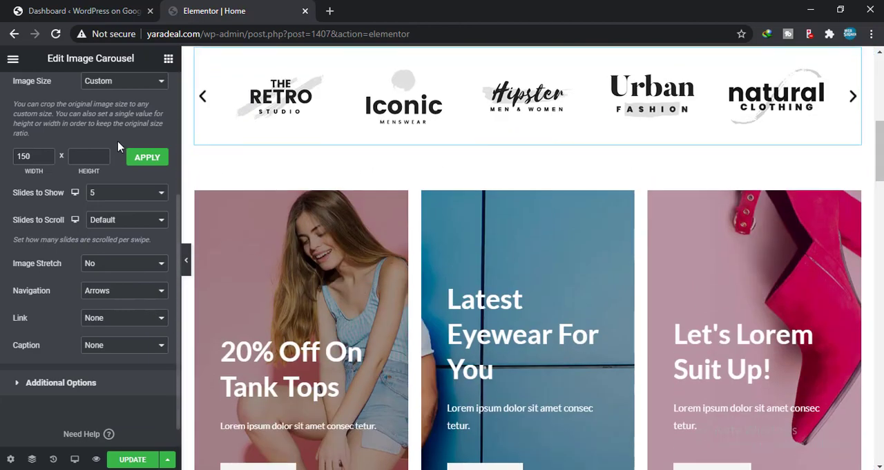
scroll(102, 158, up, 3)
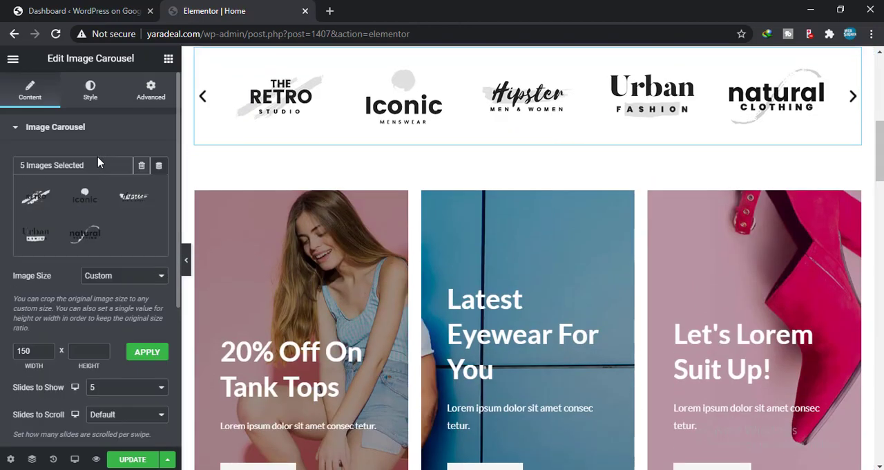
click(81, 100)
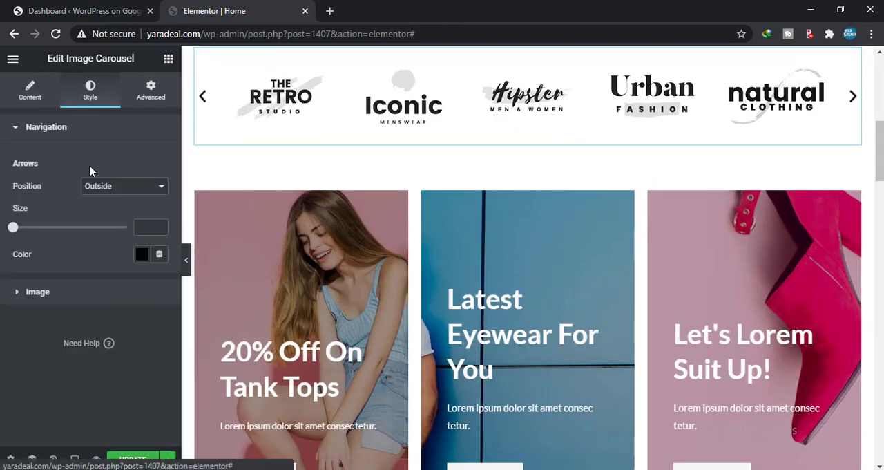
click(151, 90)
click(29, 90)
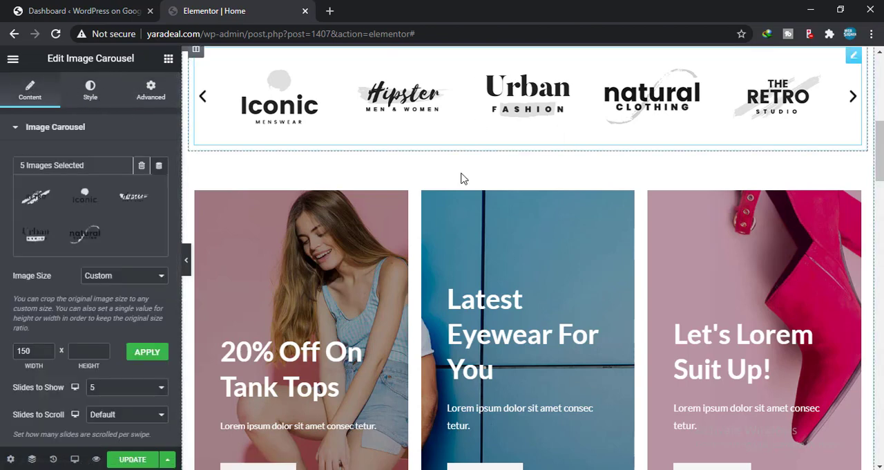
Step: Open the inner section with the three offer cards and look through the featured products, Special Edition banner and store feature boxes
click(451, 237)
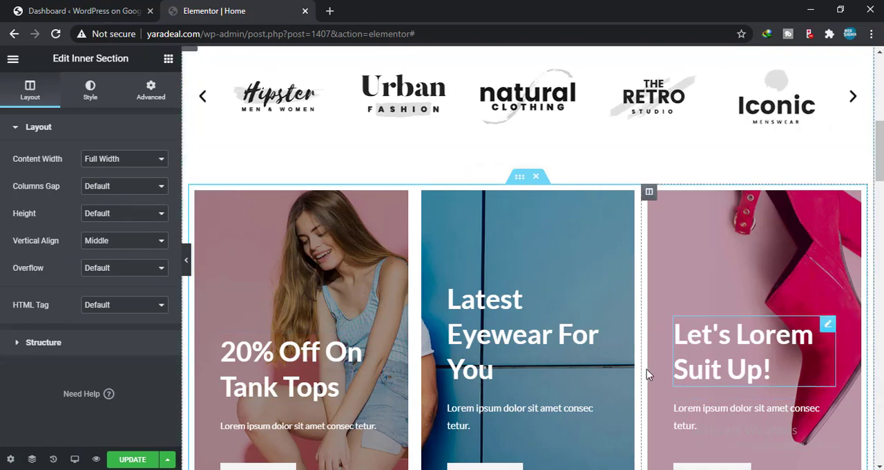
scroll(639, 369, down, 5)
scroll(480, 399, down, 3)
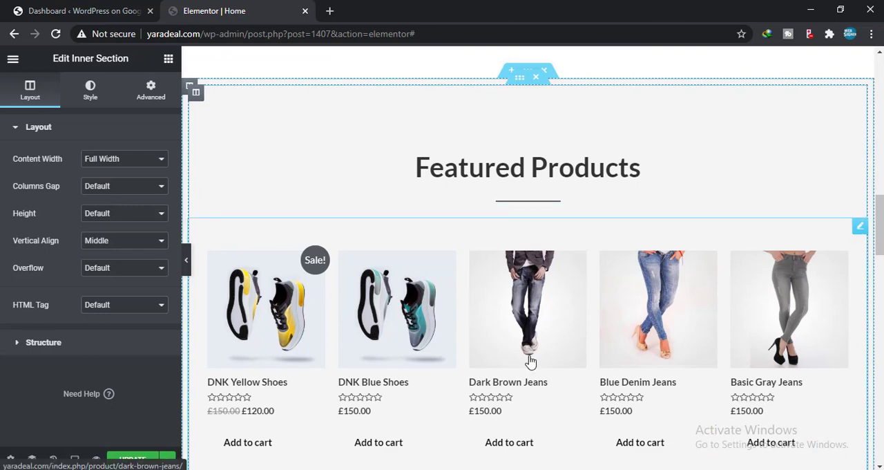
scroll(491, 367, down, 4)
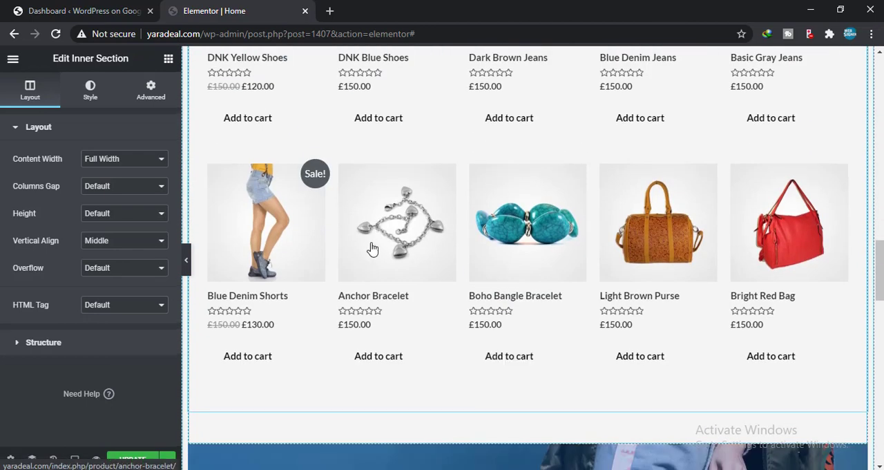
scroll(394, 296, down, 5)
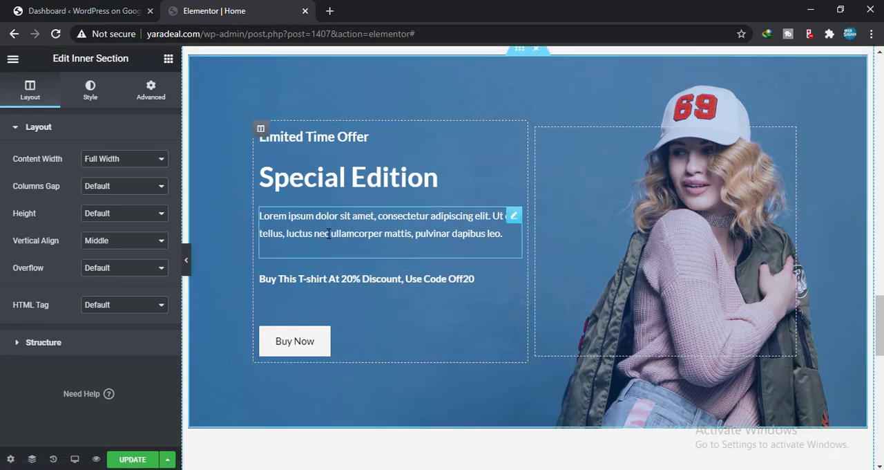
scroll(414, 253, down, 3)
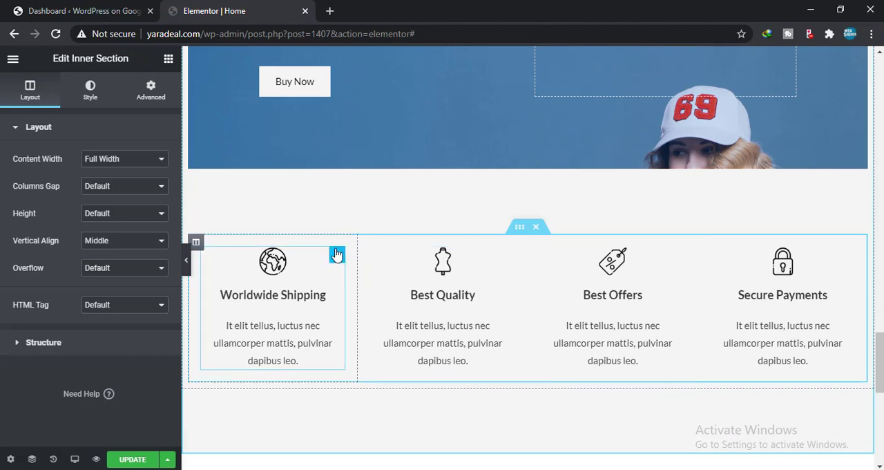
Step: Open the Worldwide Shipping image box's content settings and look over the new-section area and the footer links
click(336, 254)
mouse_move(74, 195)
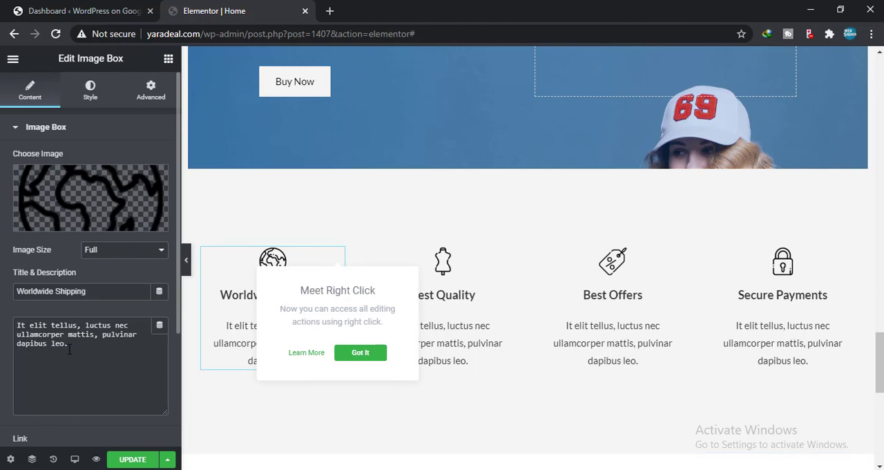
scroll(539, 307, down, 6)
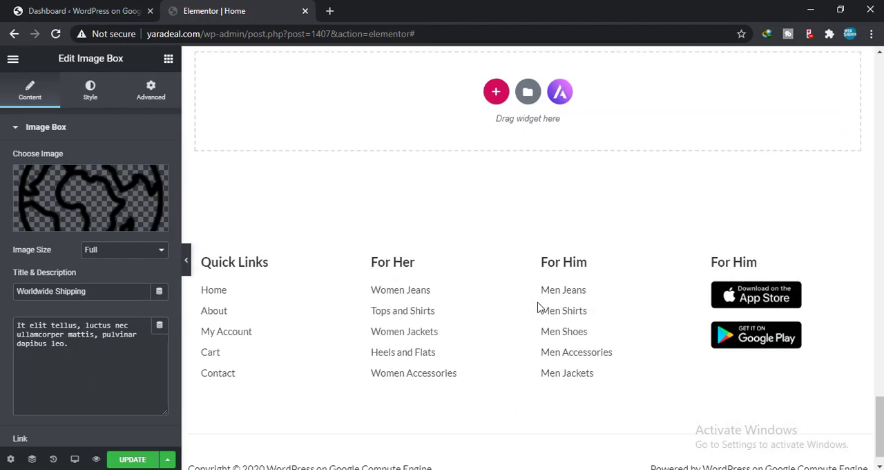
scroll(539, 307, up, 3)
scroll(539, 307, down, 2)
scroll(539, 307, up, 2)
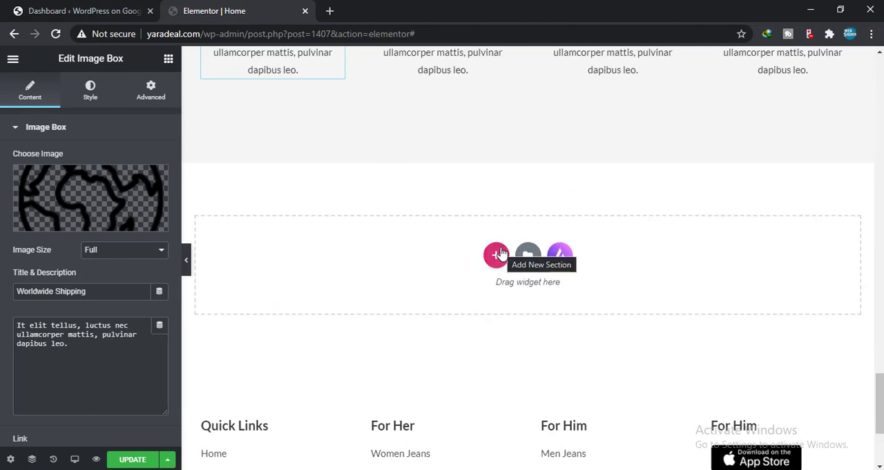
Step: Look over the homepage's footer, save the homepage changes and return to the hero banner
scroll(639, 249, down, 3)
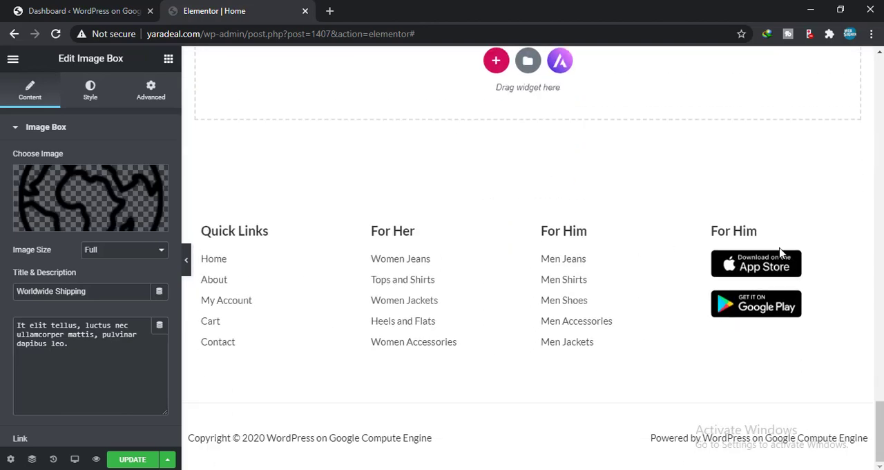
scroll(269, 212, up, 8)
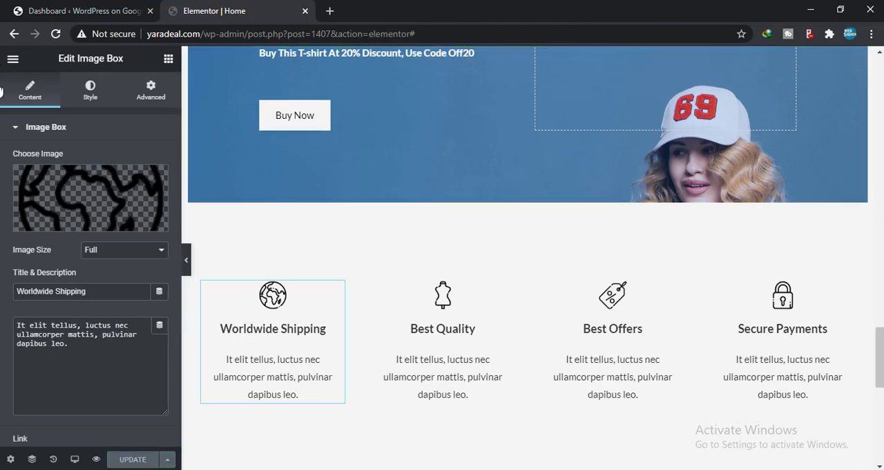
scroll(221, 253, up, 15)
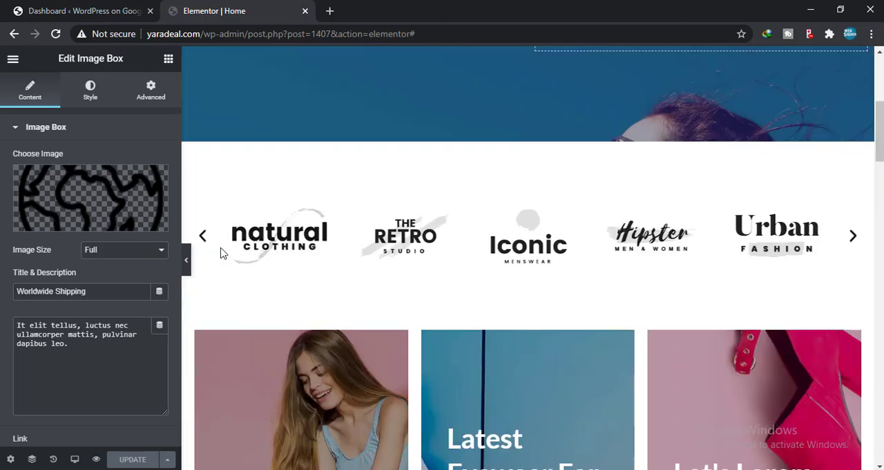
scroll(221, 253, up, 5)
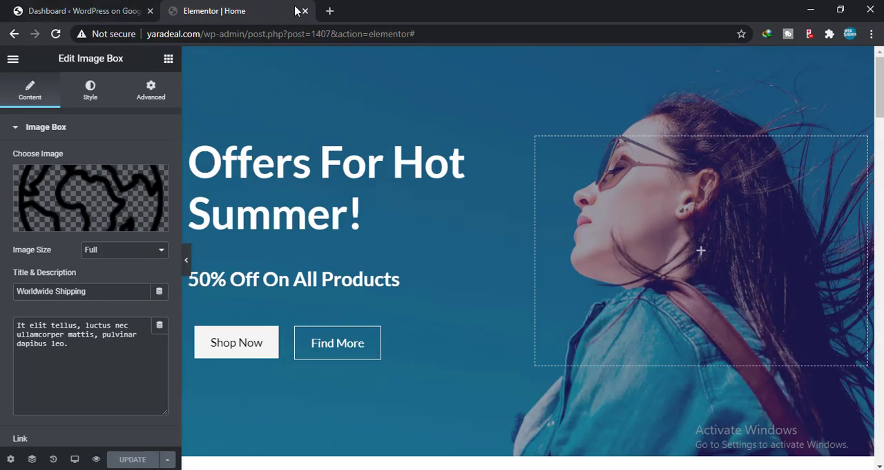
Step: Switch to the WordPress dashboard, open the list of all pages and look through it
click(104, 8)
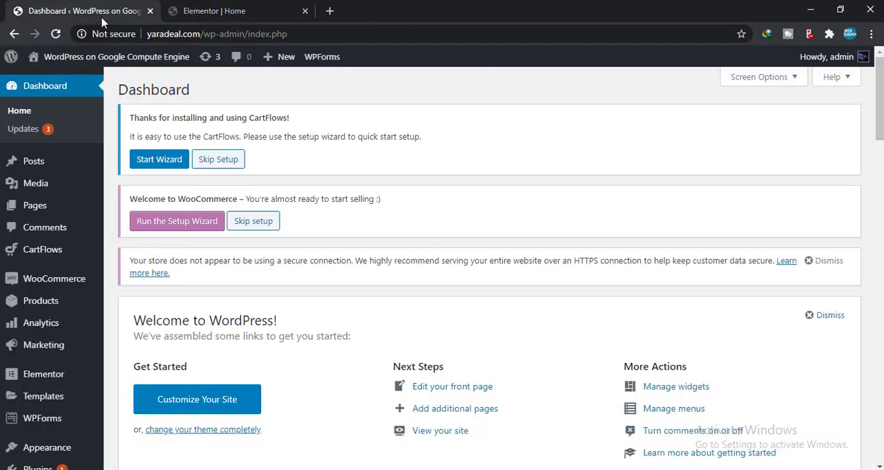
mouse_move(60, 217)
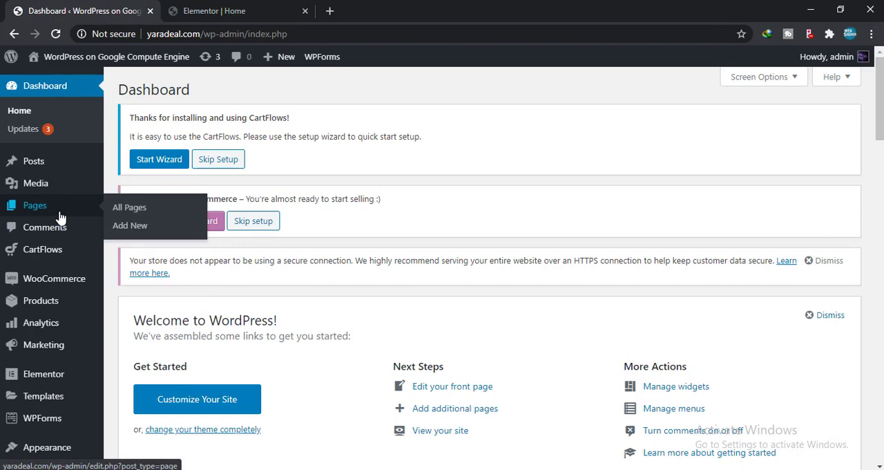
click(130, 209)
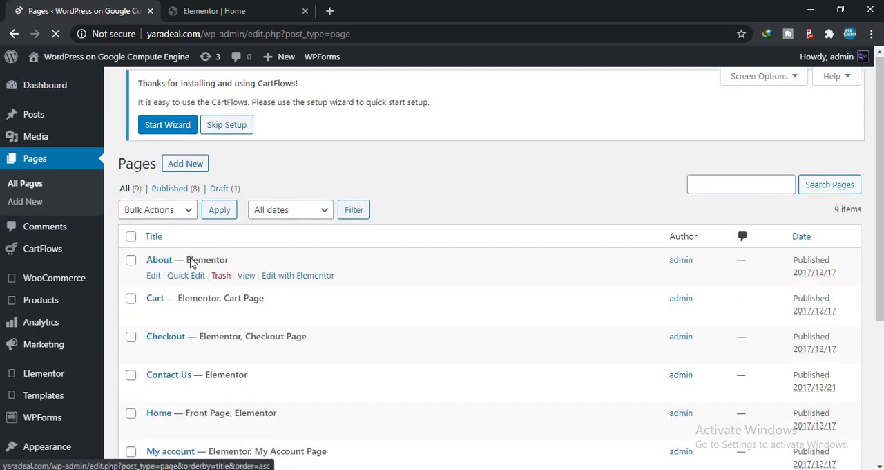
scroll(183, 214, down, 3)
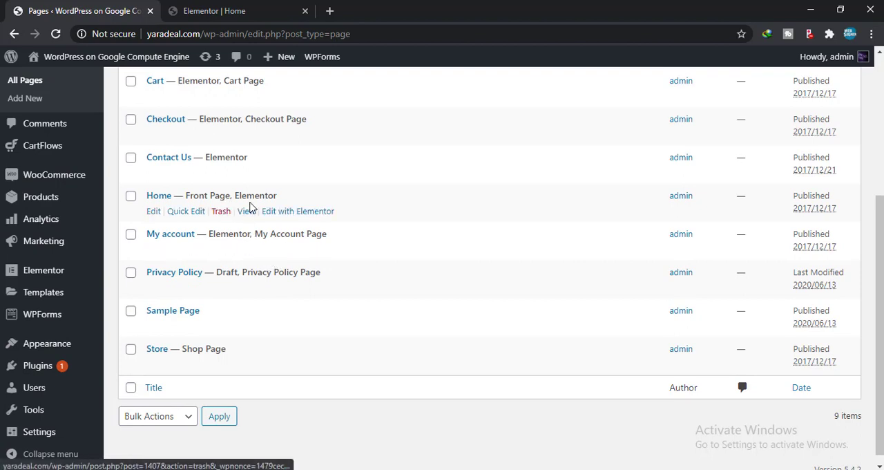
scroll(233, 138, up, 4)
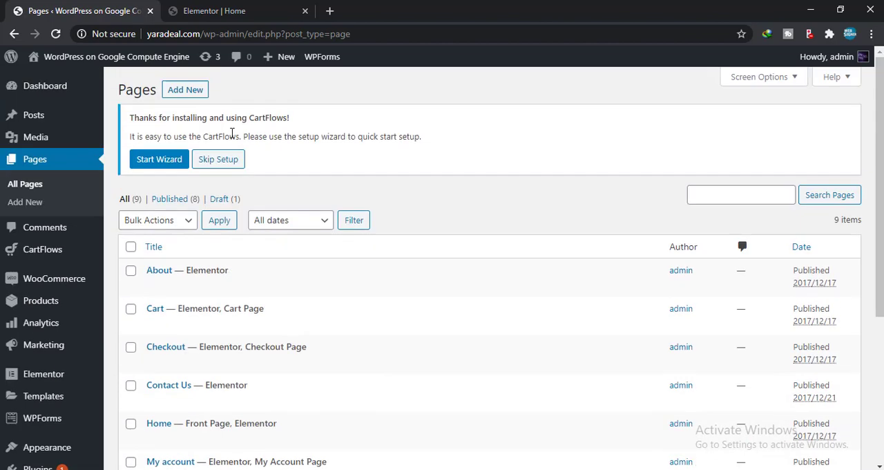
Step: Open the theme customizer and go to the header's Site Identity settings
scroll(232, 239, down, 4)
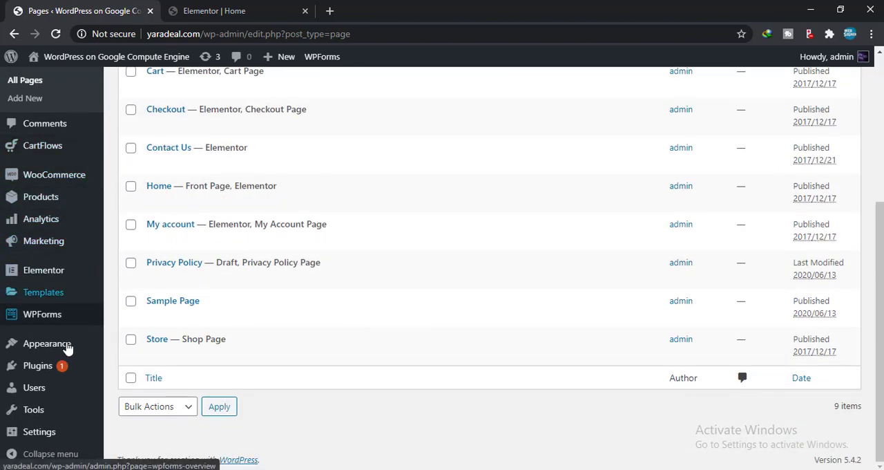
mouse_move(61, 370)
mouse_move(68, 345)
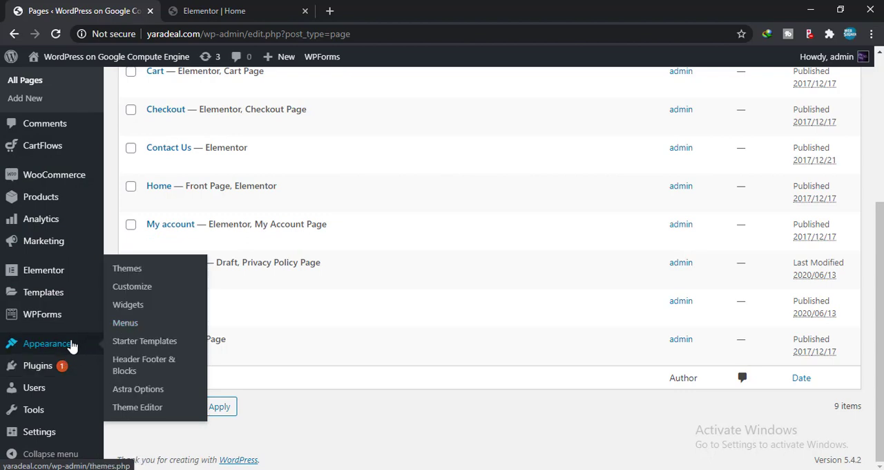
click(134, 292)
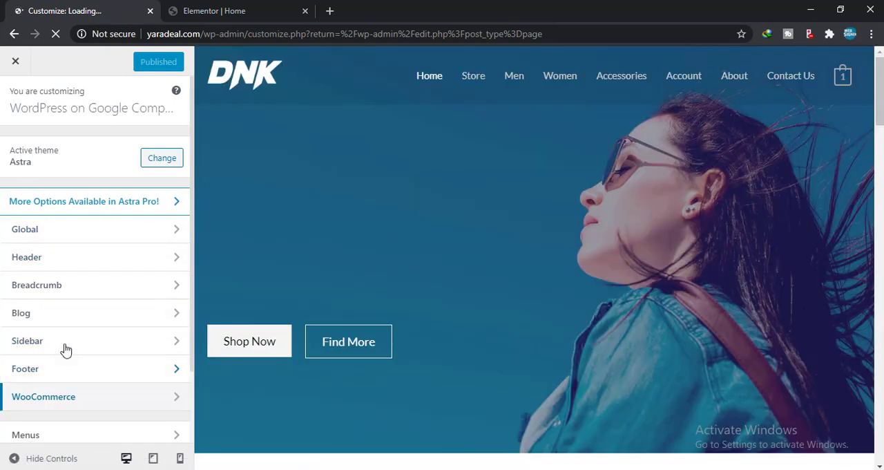
click(64, 257)
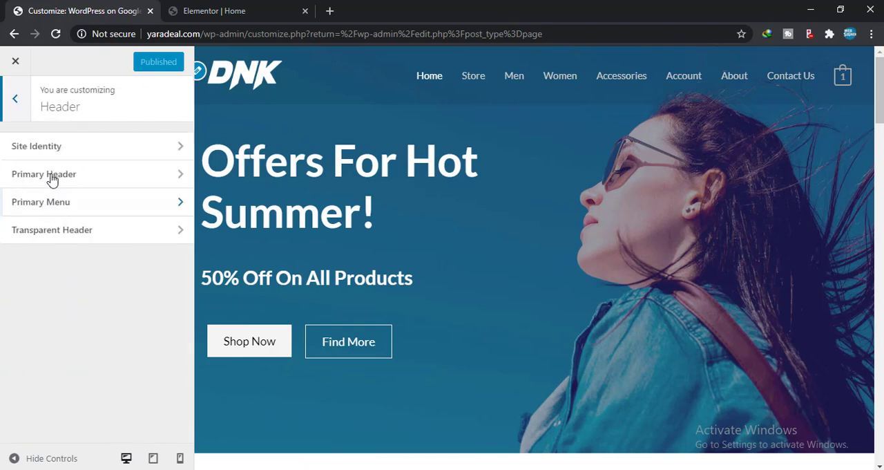
click(28, 148)
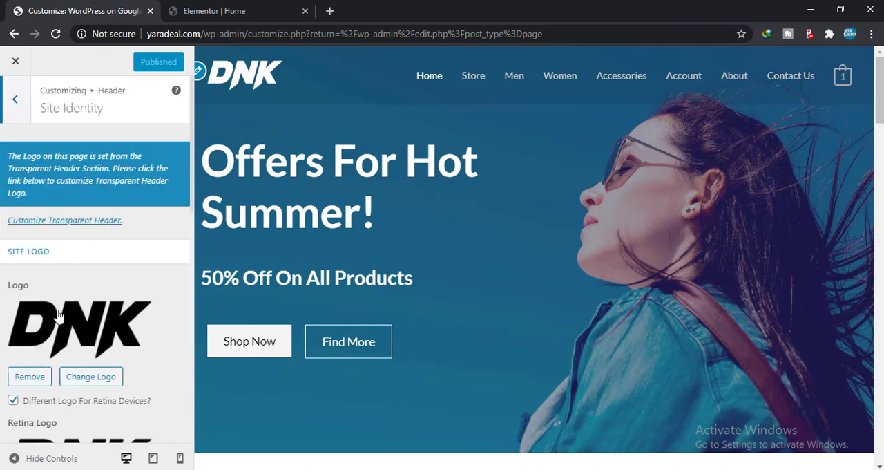
Step: Review the site logo, retina logo, mobile logo, logo width, site icon and site title settings
scroll(83, 376, down, 4)
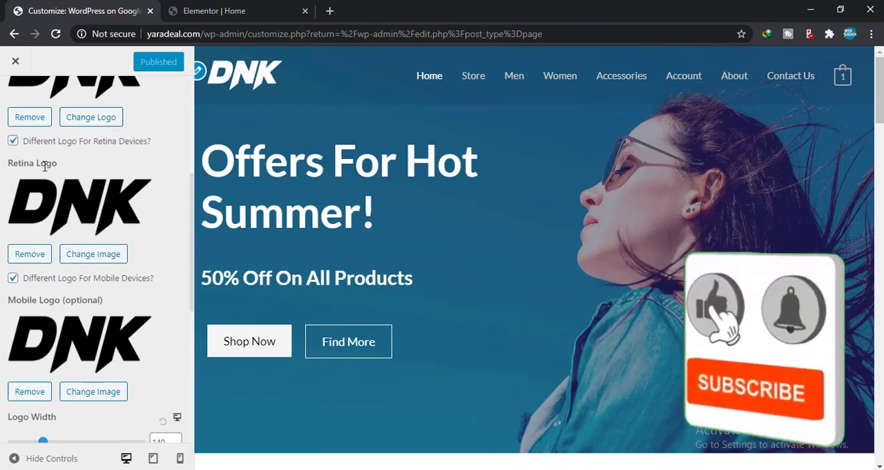
scroll(31, 192, up, 3)
scroll(31, 192, down, 7)
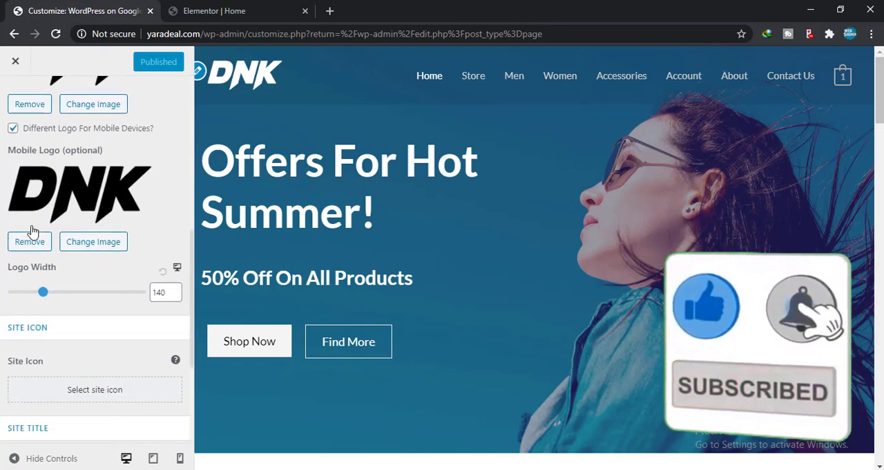
scroll(38, 143, up, 3)
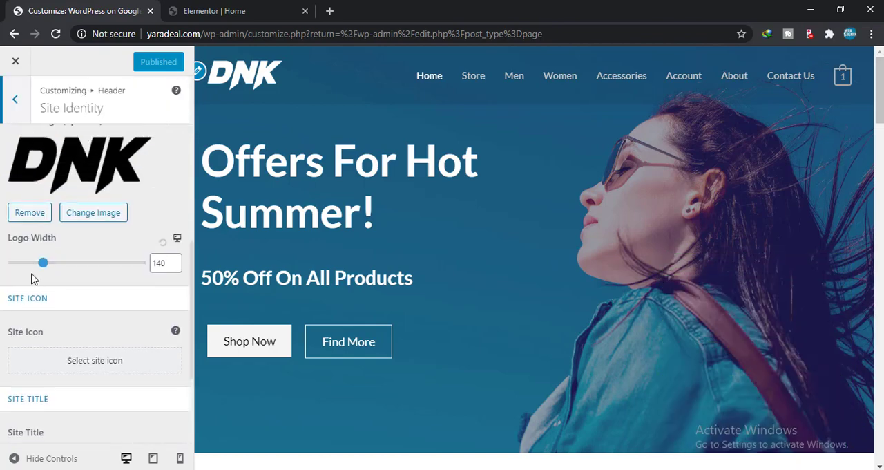
scroll(84, 305, down, 3)
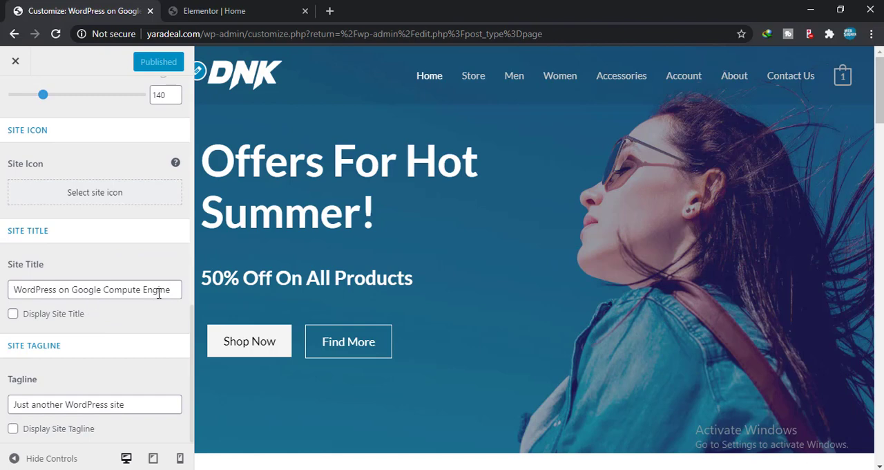
Step: Shorten the site title to "WordPress" by removing the words after it
drag(172, 291, 3, 290)
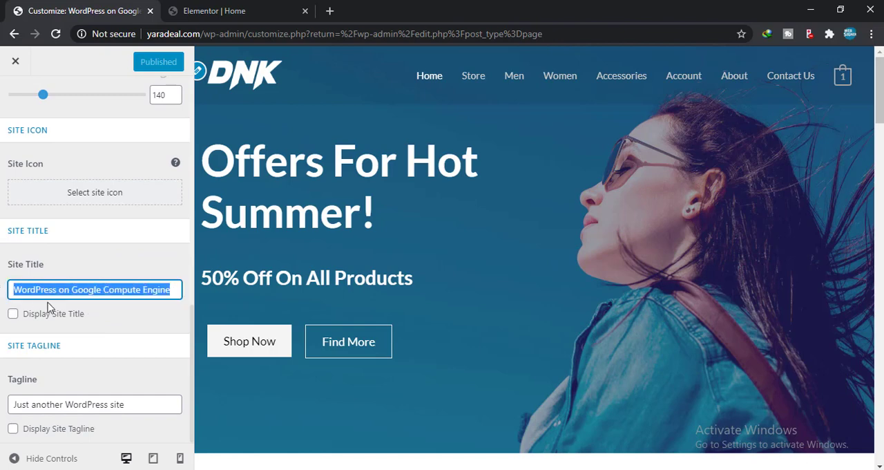
click(92, 316)
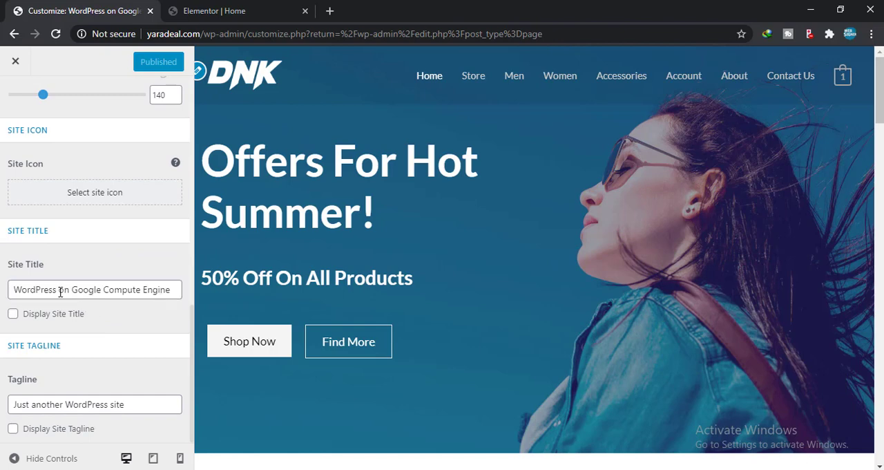
drag(59, 292, 195, 288)
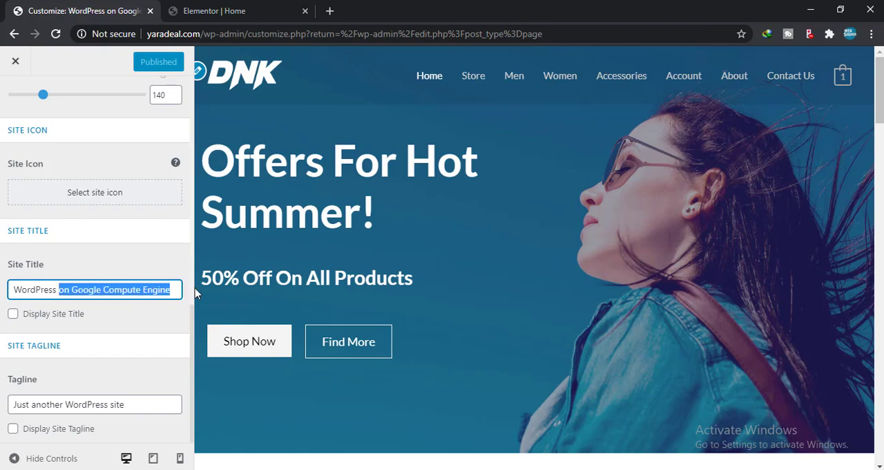
key(BackSpace)
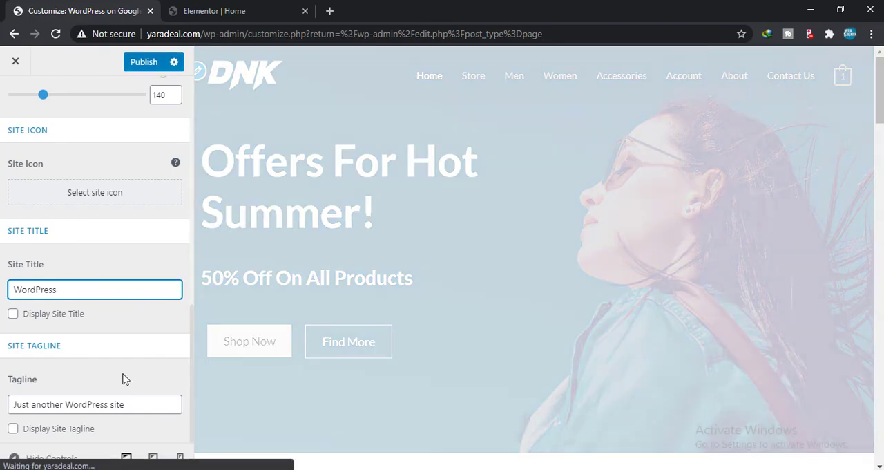
click(119, 325)
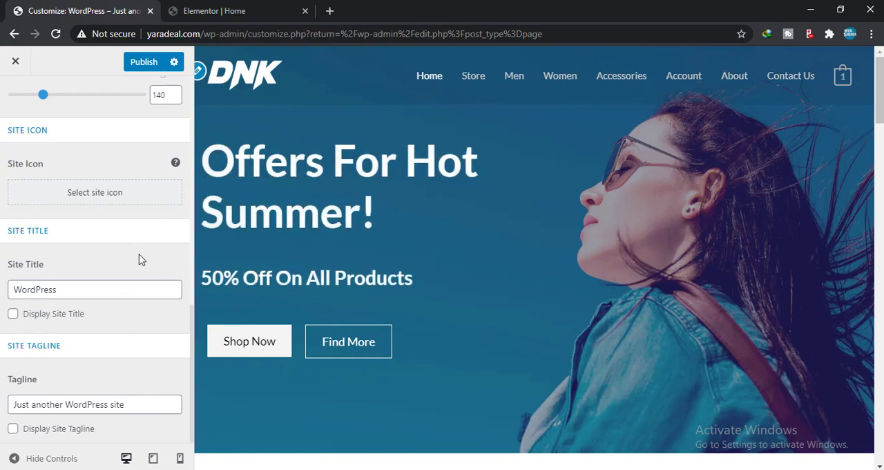
Step: Return to the customizer's main section list, look over its sections and briefly check the homepage in Elementor
scroll(82, 187, up, 7)
click(16, 98)
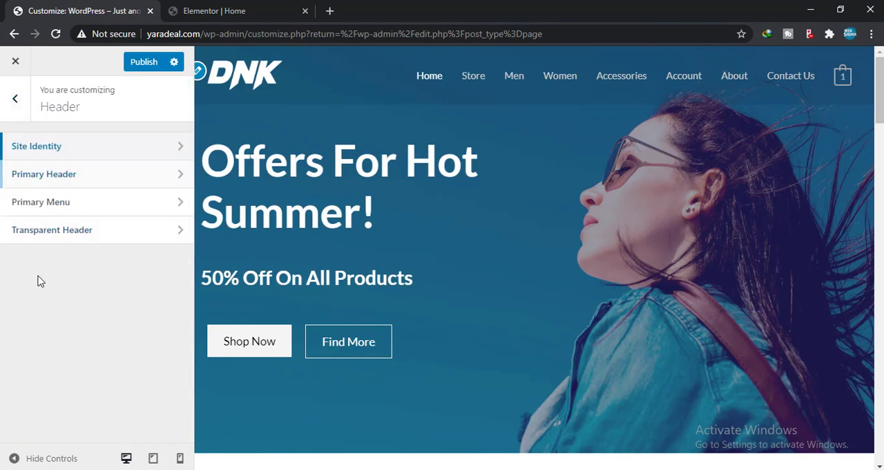
click(15, 99)
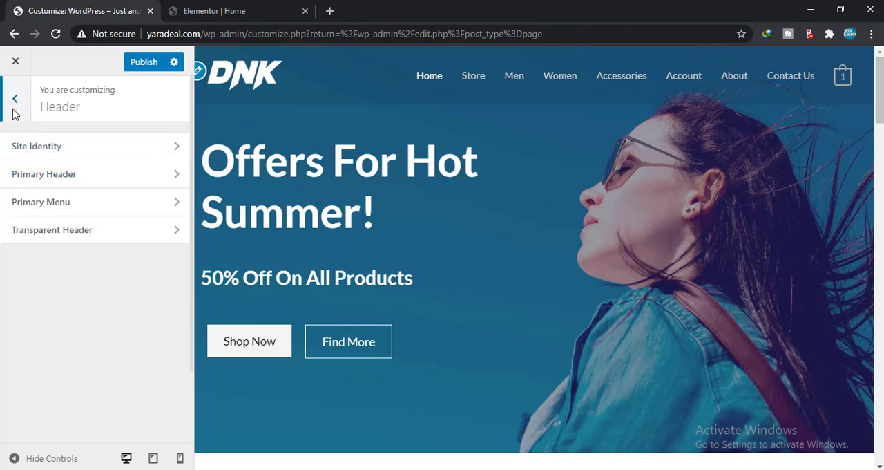
scroll(61, 277, down, 2)
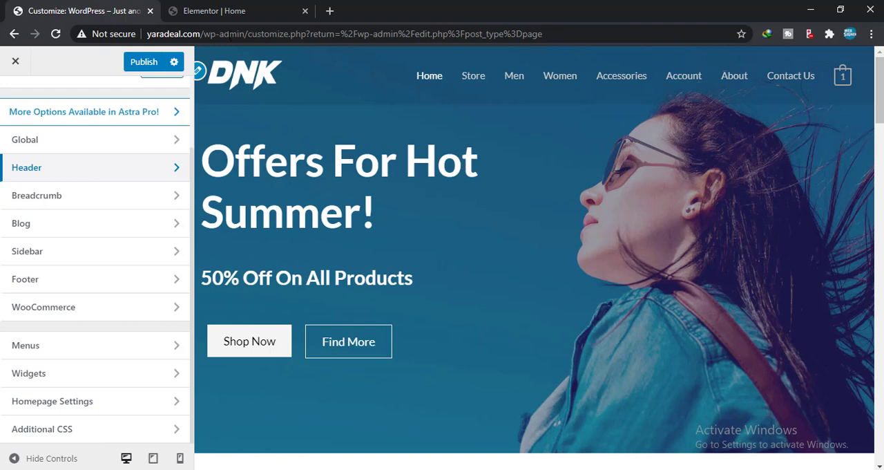
click(231, 11)
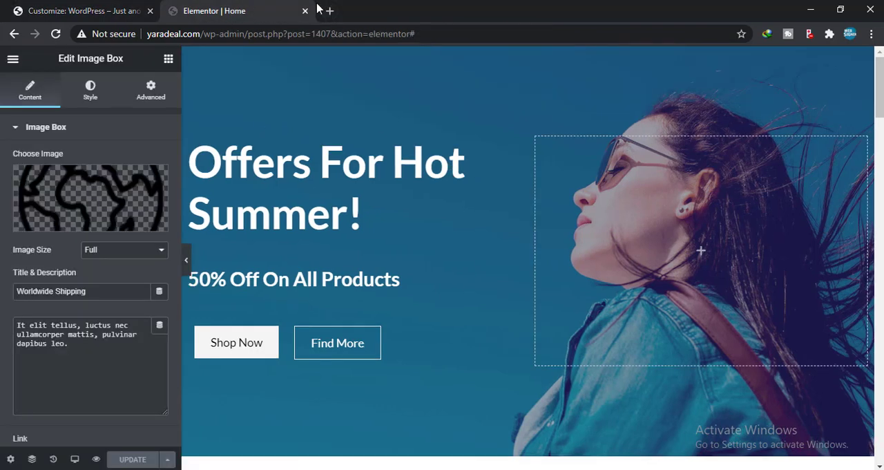
click(122, 10)
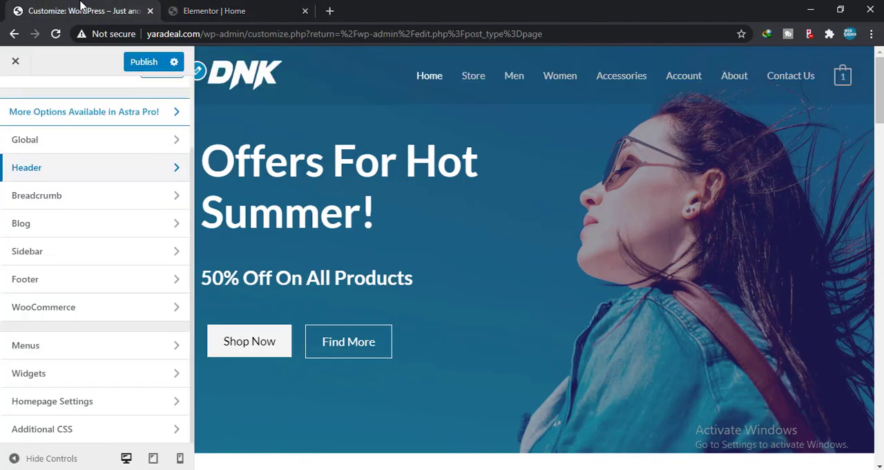